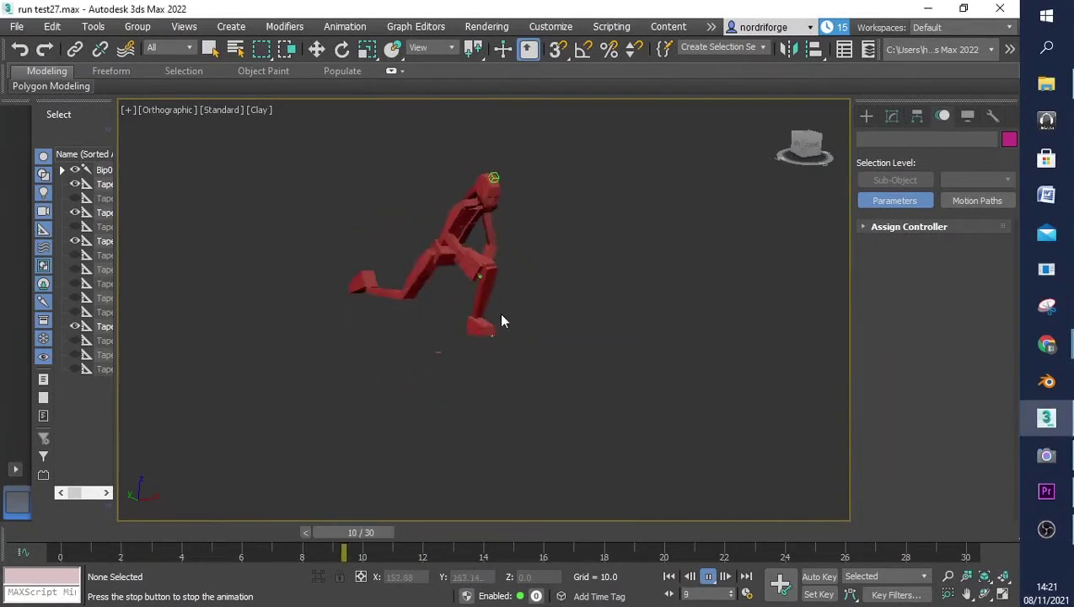
Stop playback, select and zoom to the biped's pelvis, orbit behind the runner and replay the cycle
key("ctrl+r")
key("e")
left_click(450, 246)
key("z")
key("ctrl+r")
scroll(587, 347, "down", 5)
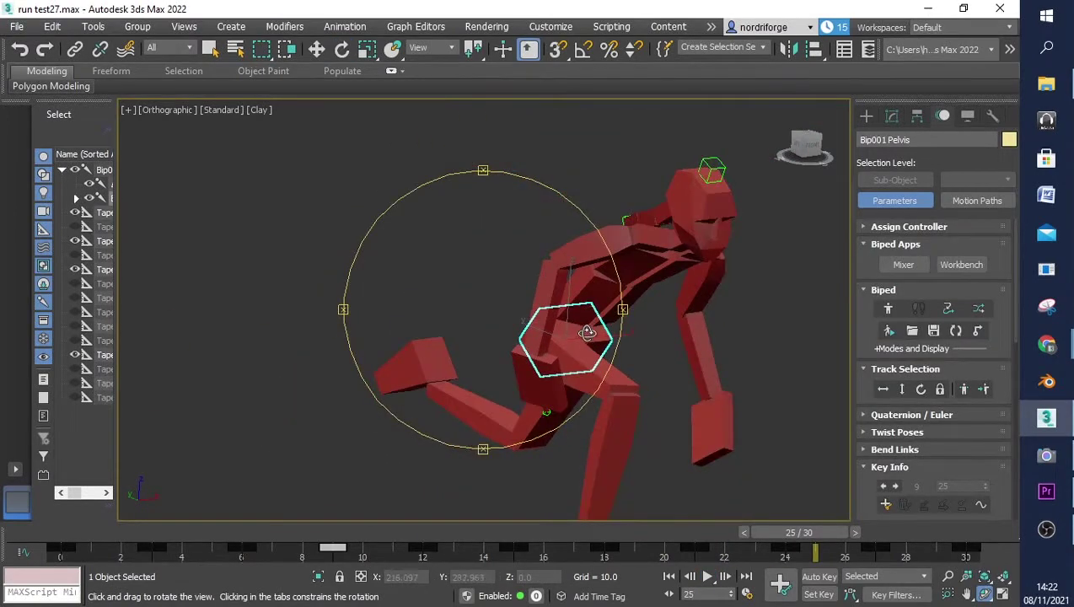
left_click_drag(588, 333, 284, 305)
left_click(707, 578)
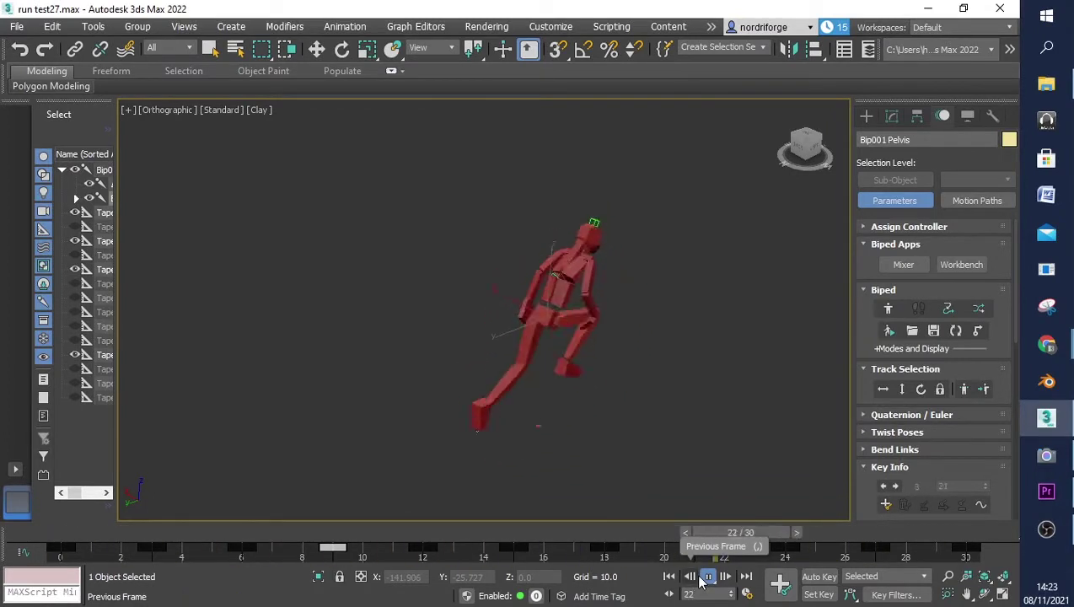
Orbit round to a front view of the runner, rewind to frame 0 and replay the cycle
left_click(985, 594)
left_click_drag(597, 343, 388, 275)
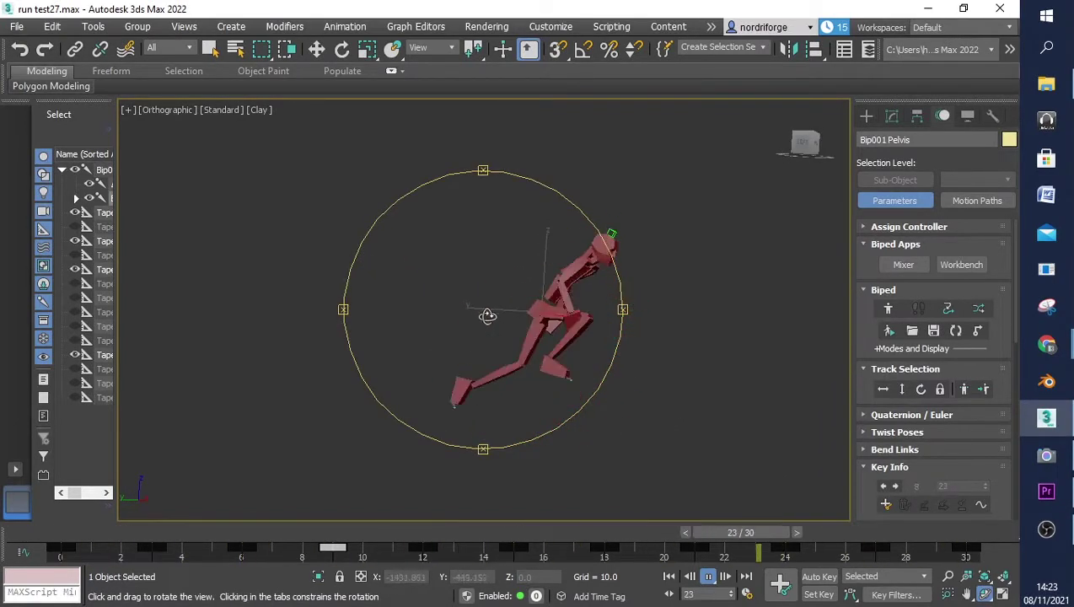
left_click_drag(496, 306, 647, 304)
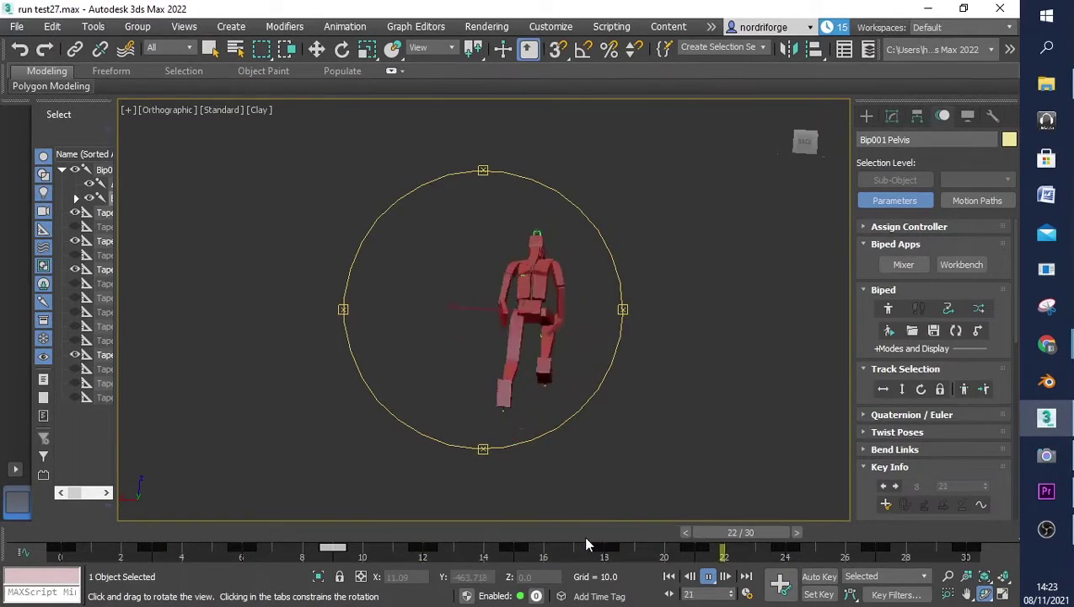
left_click_drag(579, 530, 67, 532)
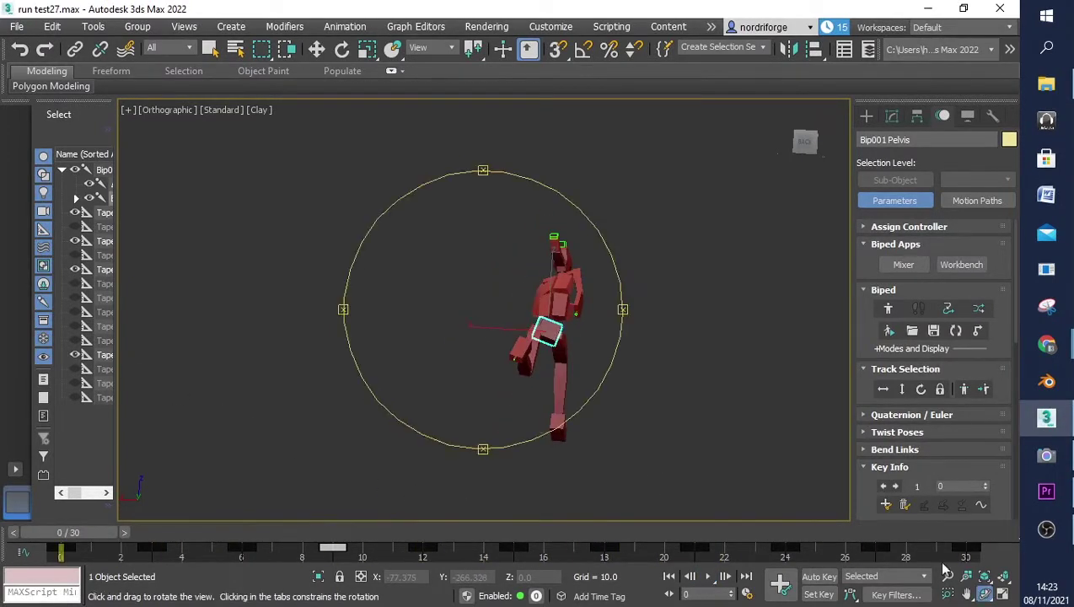
left_click(707, 576)
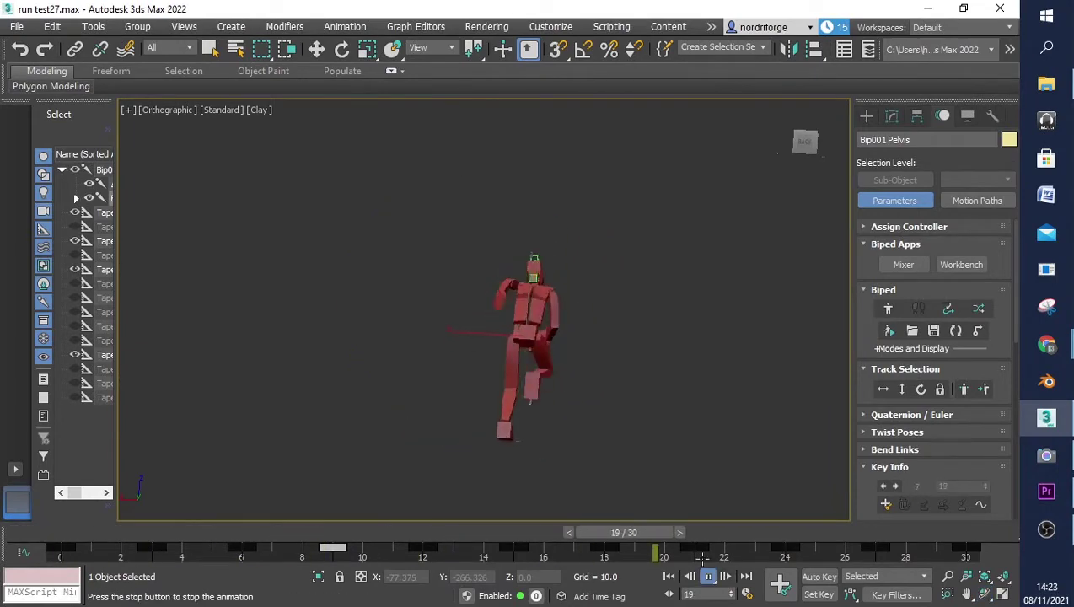
left_click(984, 576)
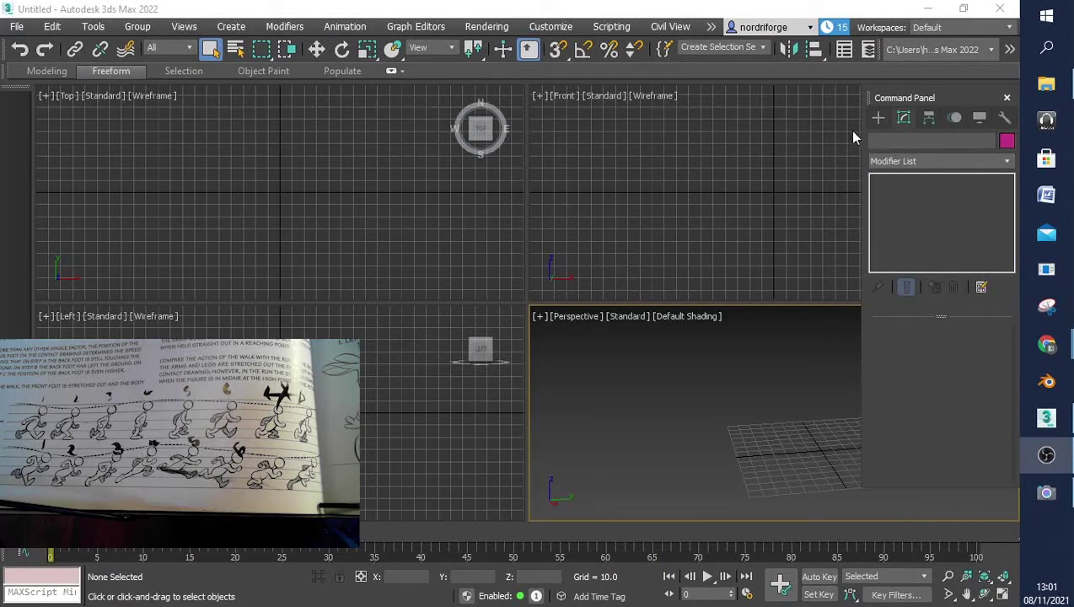
Show the Systems object types in the Create panel, toggling to Standard Primitives and back twice
left_click(878, 120)
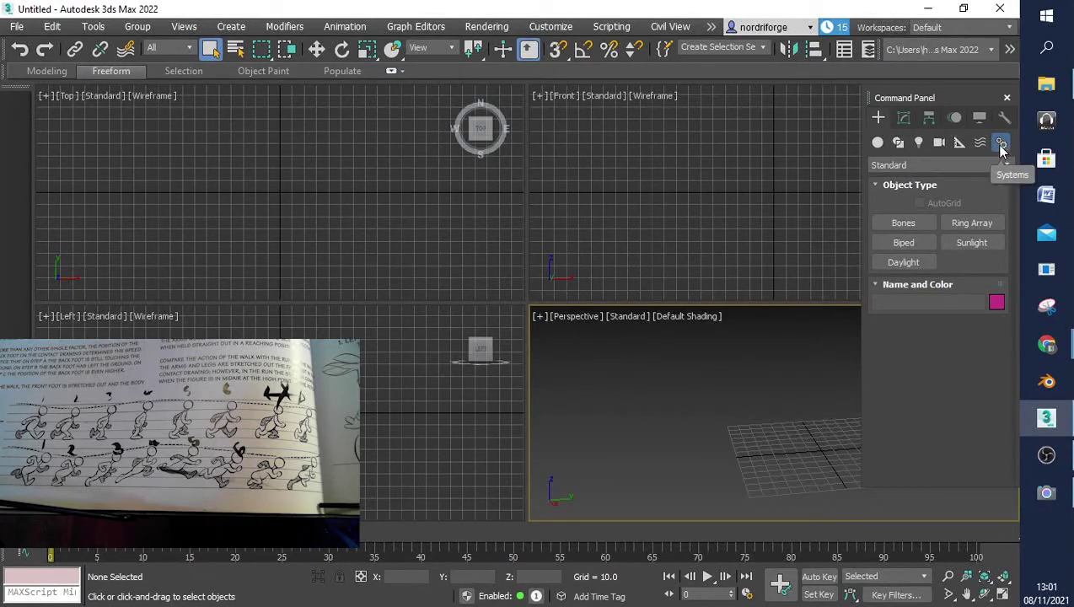
left_click(878, 143)
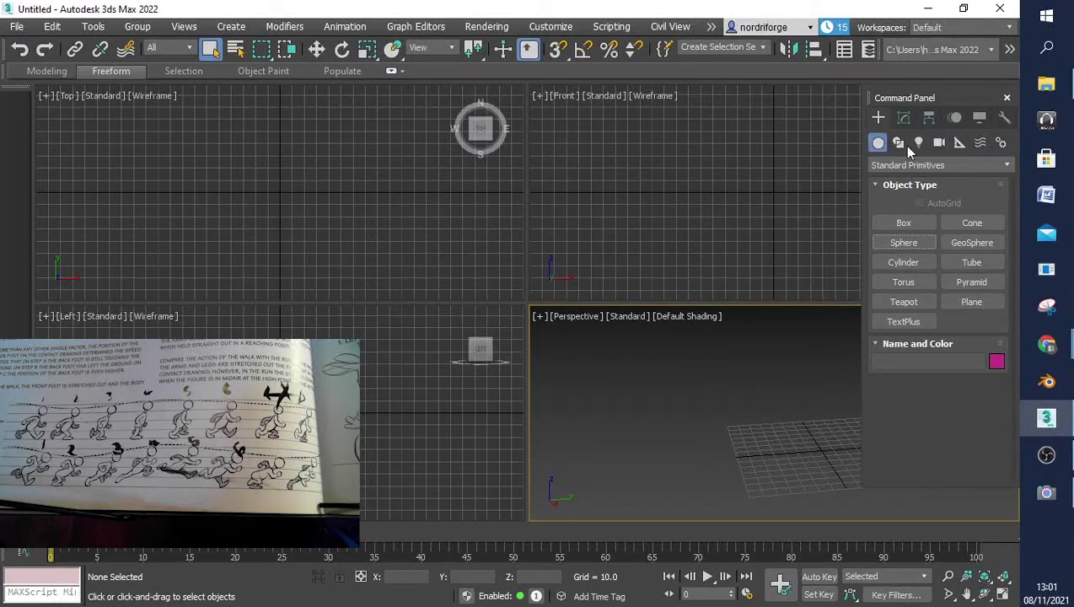
left_click(1002, 144)
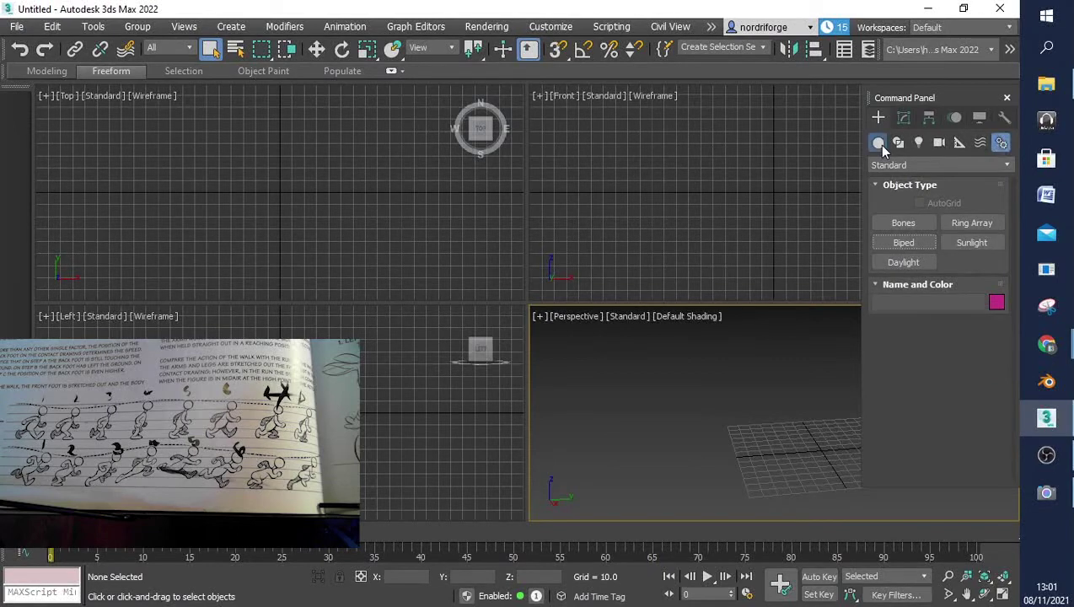
left_click(879, 144)
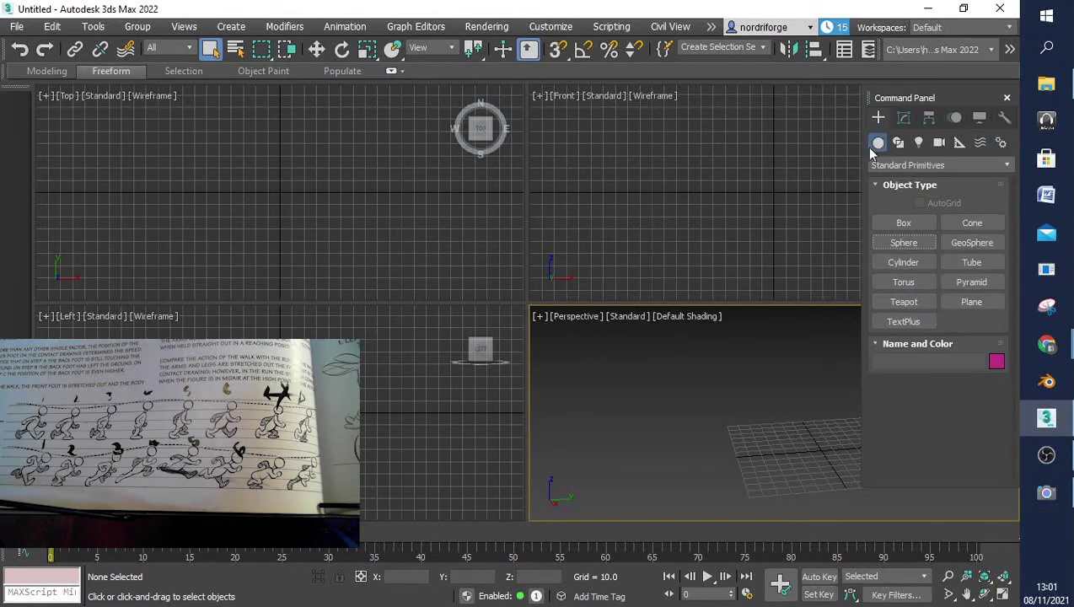
left_click(1000, 143)
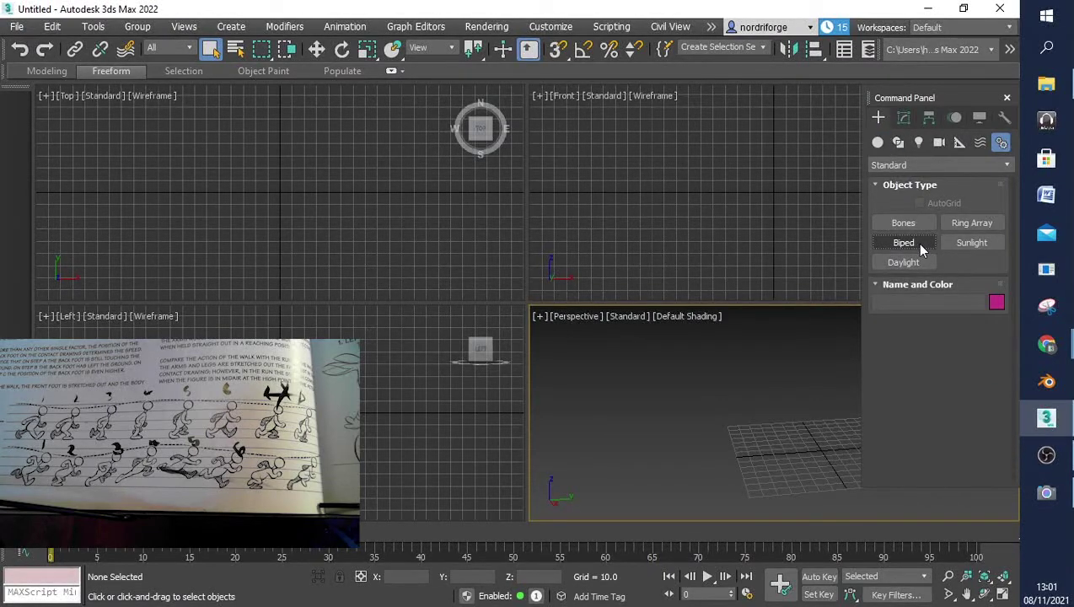
left_click(908, 242)
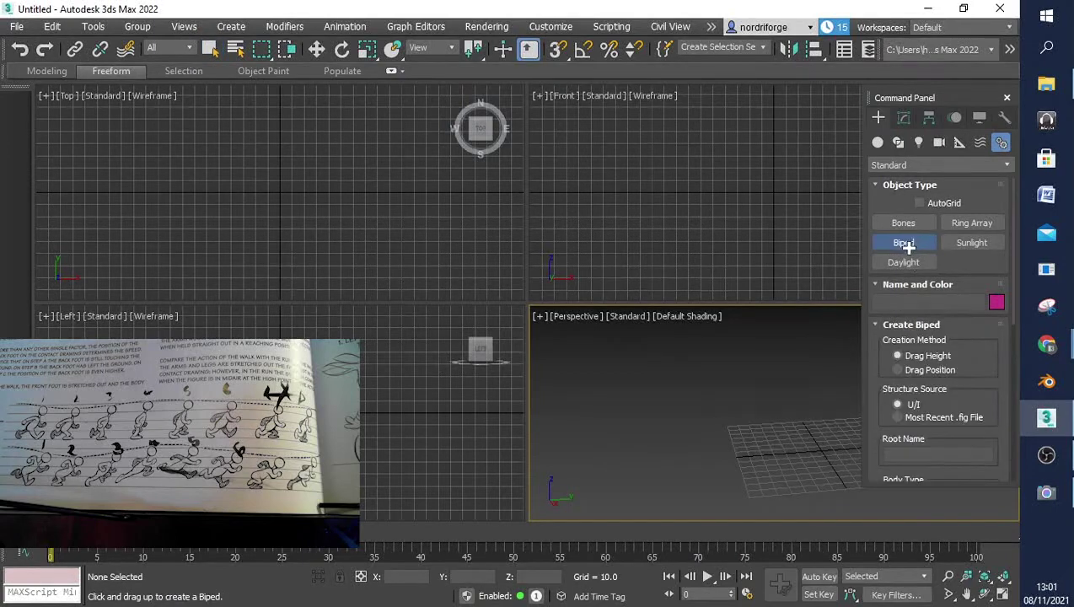
scroll(919, 357, "down", 3)
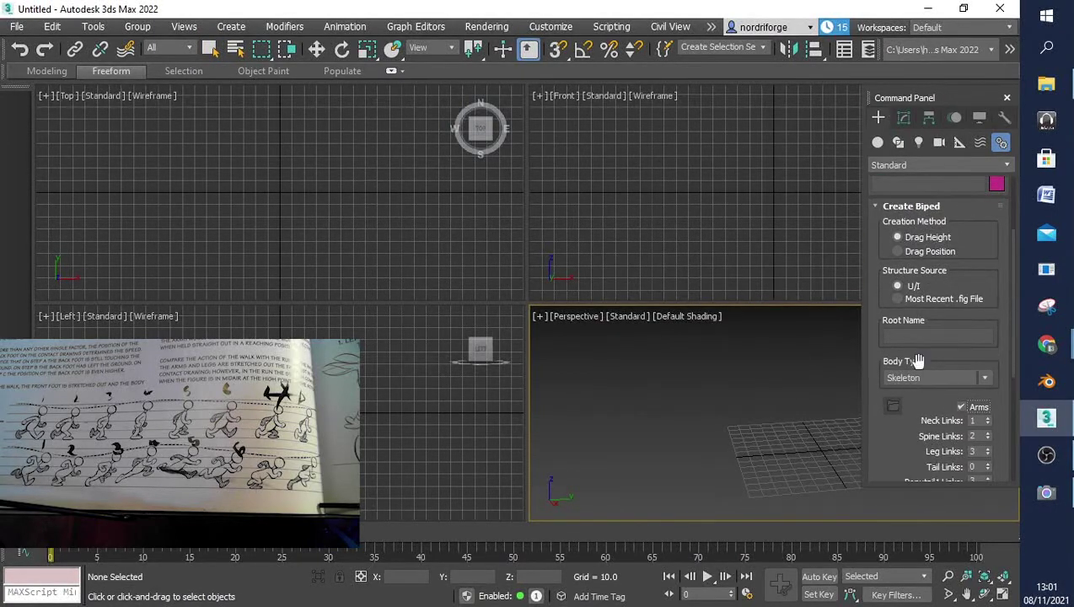
scroll(920, 325, "down", 1)
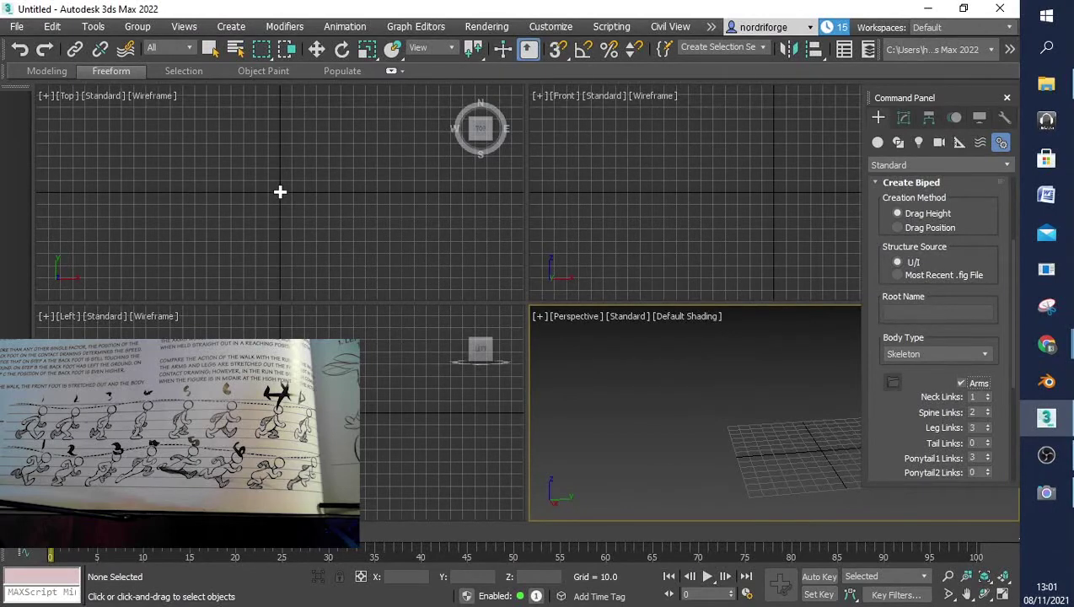
Create a biped at the grid origin and pan it to the centre of the Perspective view
left_click_drag(280, 192, 403, 282)
scroll(356, 320, "up", 4)
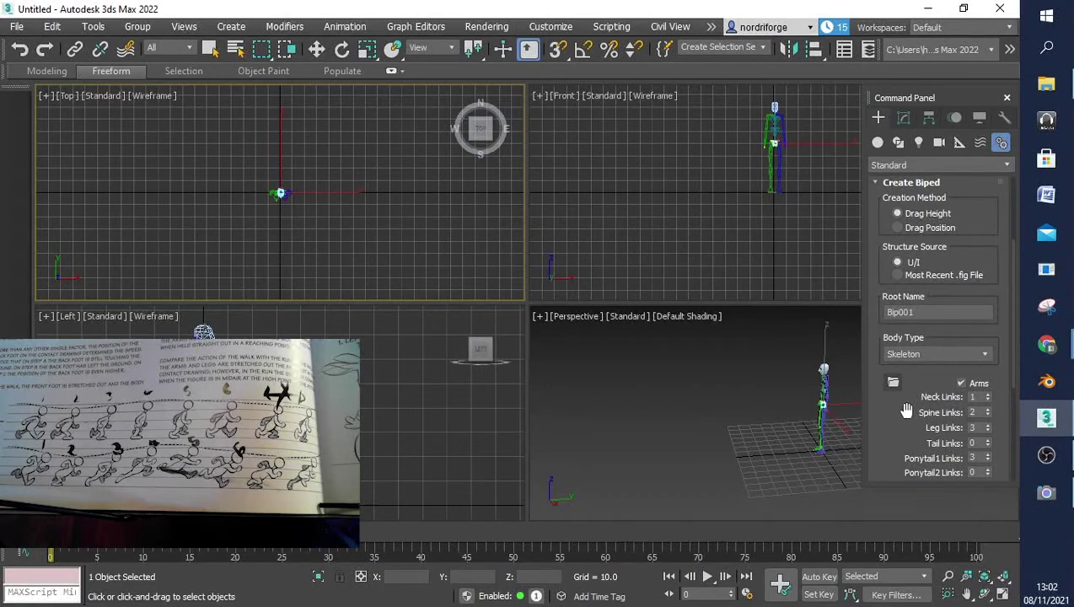
left_click_drag(904, 410, 919, 371)
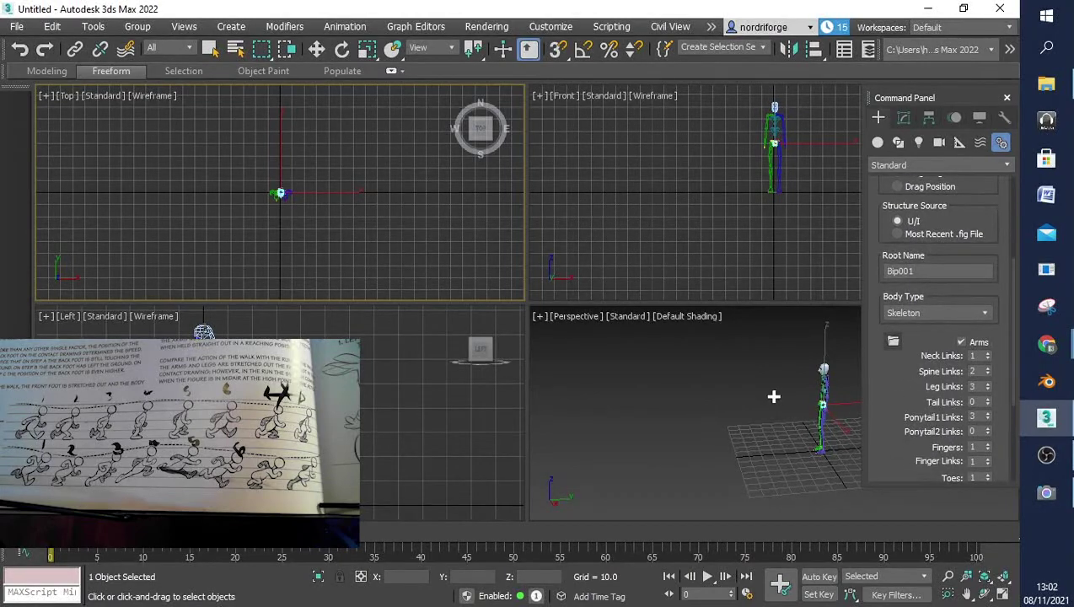
middle_click_drag(772, 396, 879, 496)
left_click(967, 595)
left_click_drag(811, 445, 556, 482)
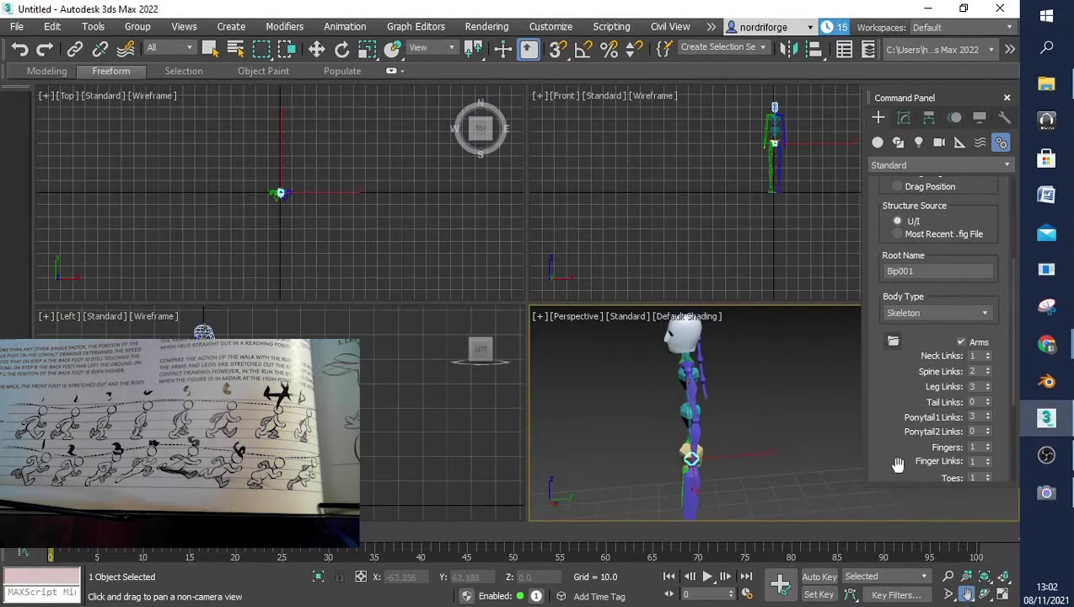
Nudge the Ponytail1 link count down and back up, then maximize Perspective and orbit to face the biped
left_click(989, 421)
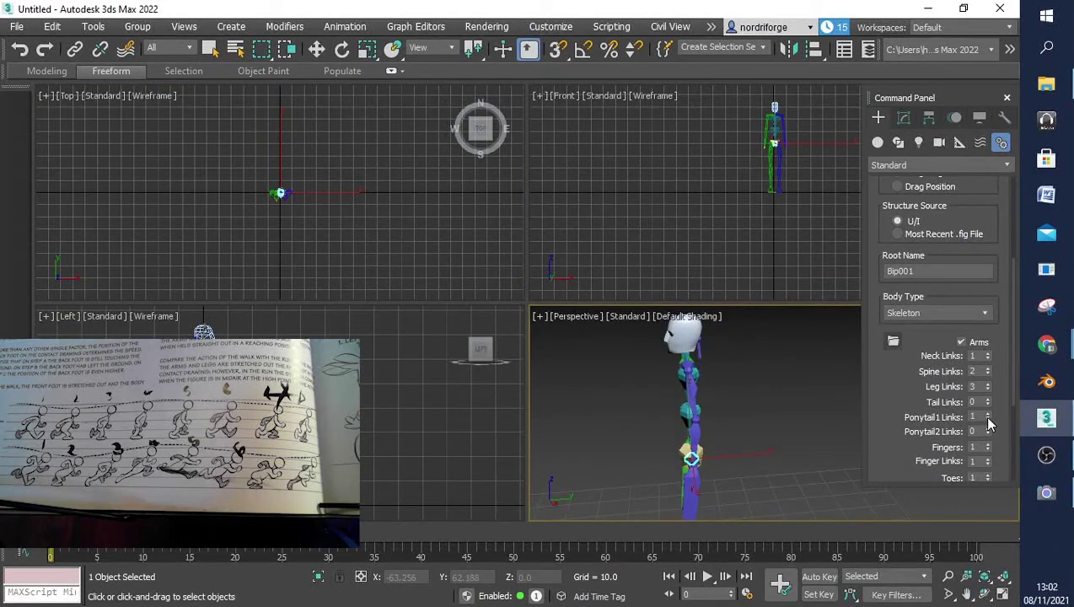
left_click(989, 416)
left_click(989, 416)
left_click(984, 594)
left_click(1002, 595)
left_click(1003, 595)
left_click(1002, 594)
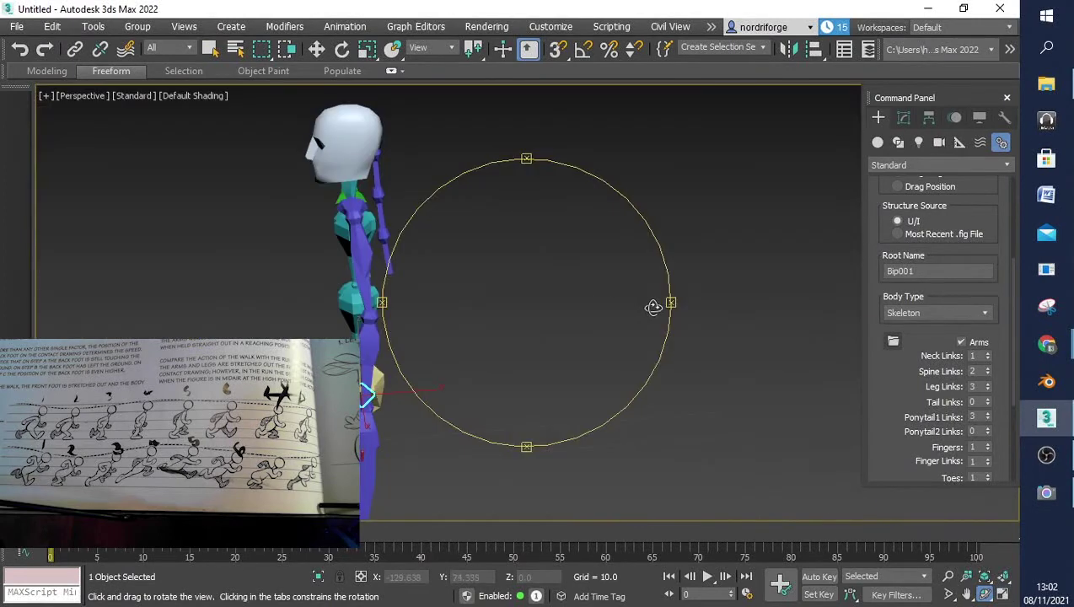
left_click_drag(654, 307, 591, 308)
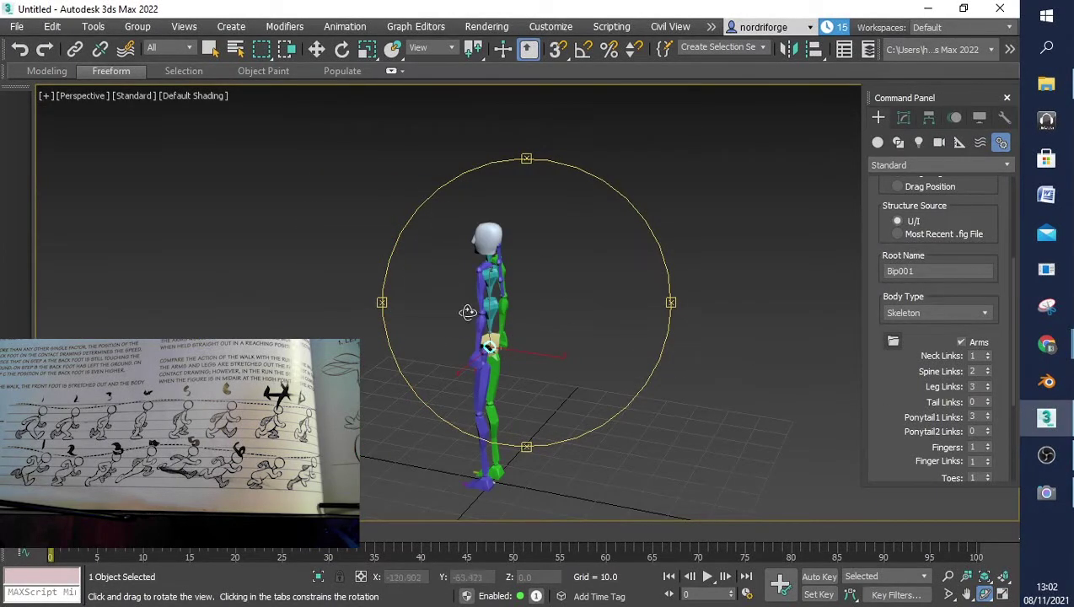
left_click_drag(475, 312, 574, 298)
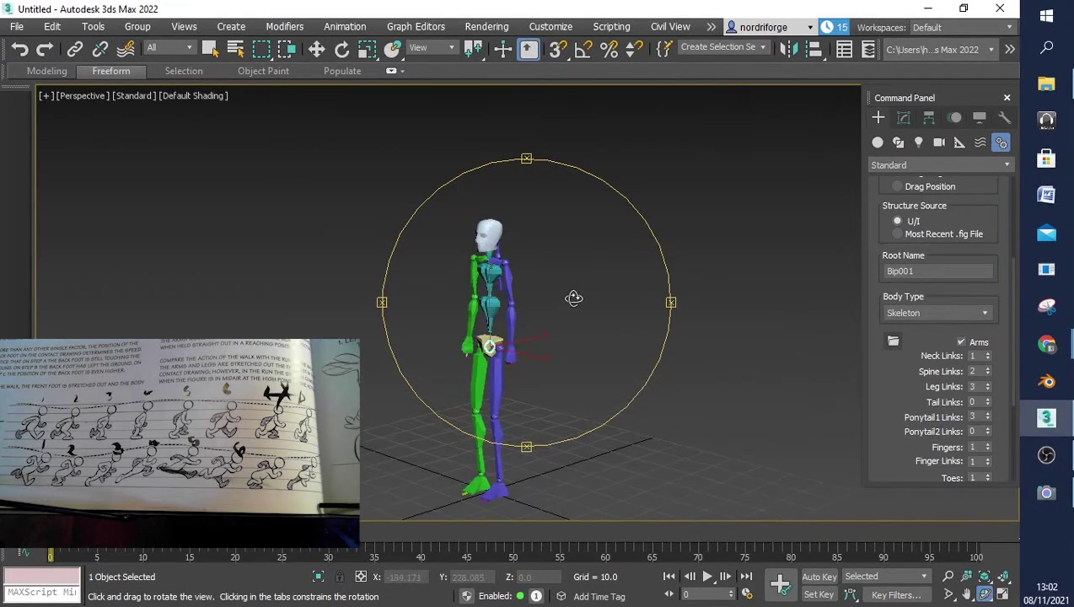
Change the biped's Body Type to Classic
left_click(983, 311)
left_click(933, 356)
scroll(662, 367, "up", 5)
scroll(644, 371, "down", 3)
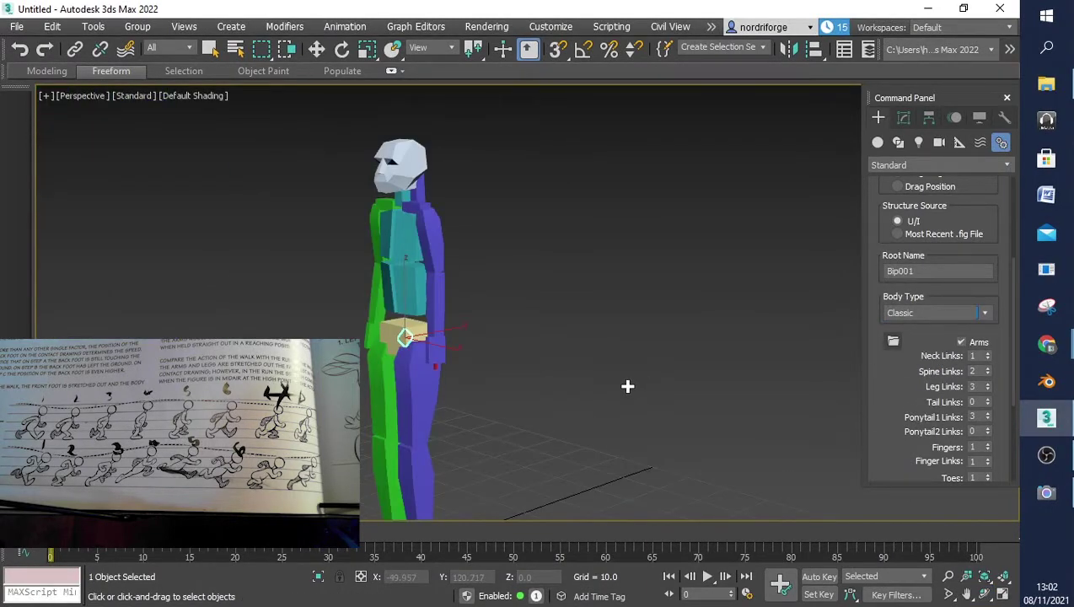
scroll(628, 386, "down", 5)
scroll(626, 387, "up", 5)
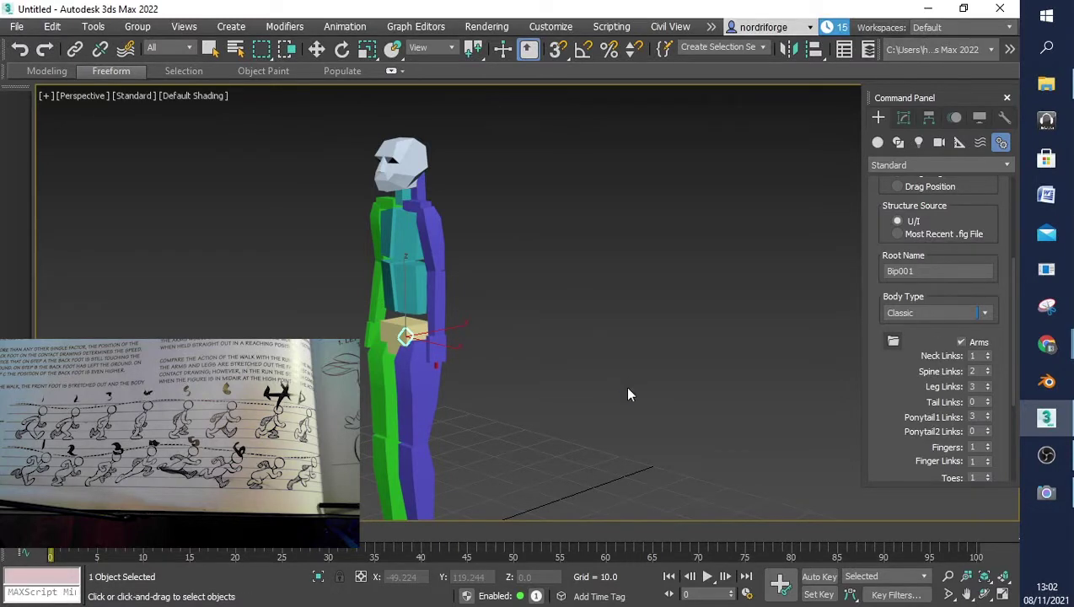
Zoom and pan the Perspective view so the biped sits larger near the centre
scroll(611, 385, "down", 2)
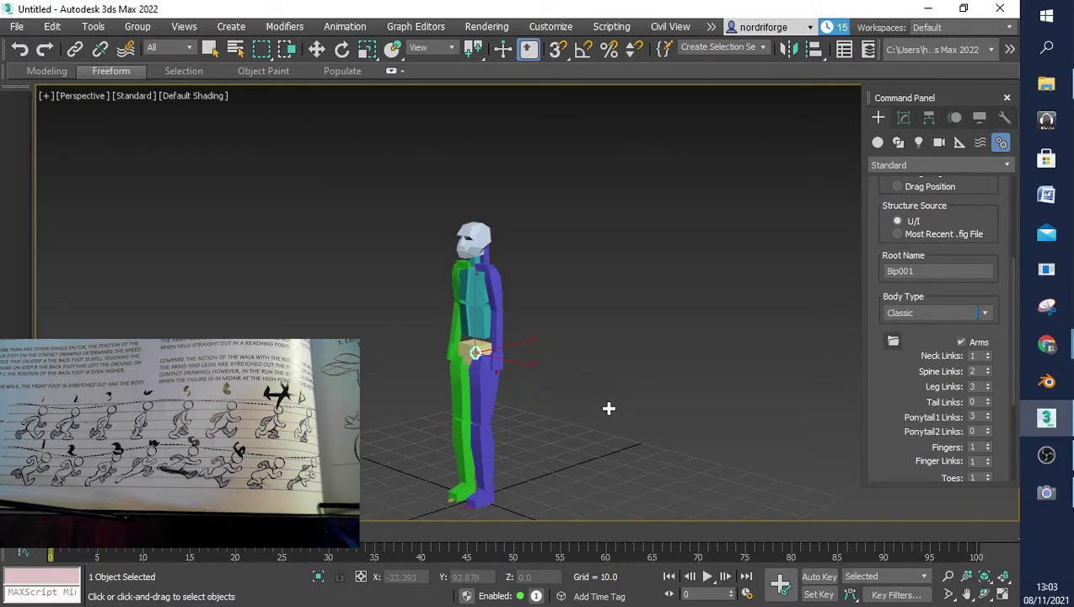
scroll(560, 414, "up", 5)
scroll(555, 417, "down", 6)
scroll(548, 419, "up", 2)
scroll(546, 419, "up", 2)
scroll(545, 419, "down", 4)
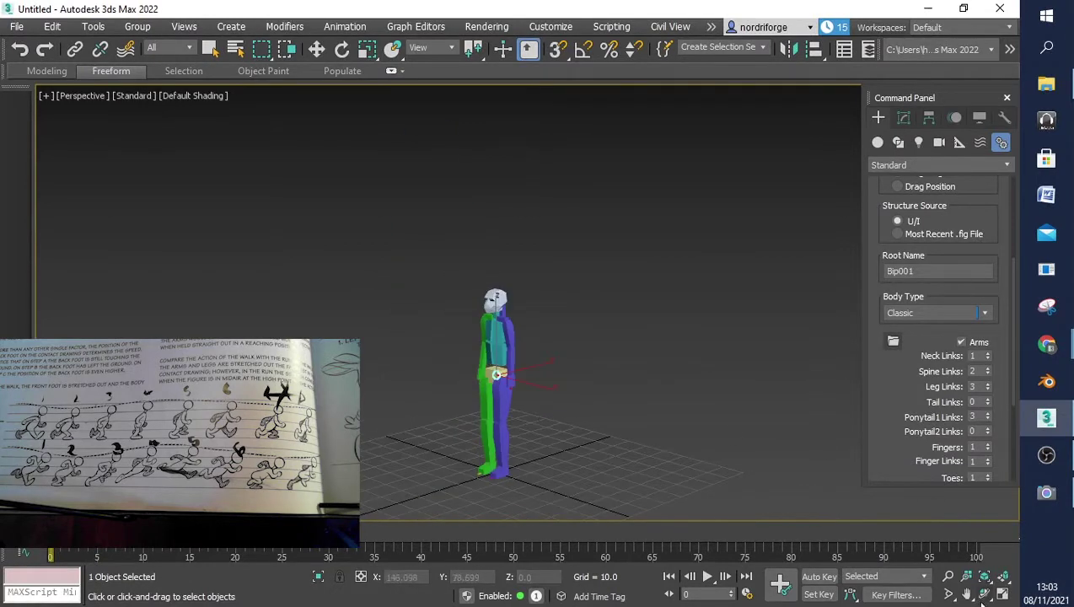
left_click(967, 597)
left_click_drag(617, 372, 578, 281)
scroll(577, 278, "up", 3)
scroll(579, 279, "down", 2)
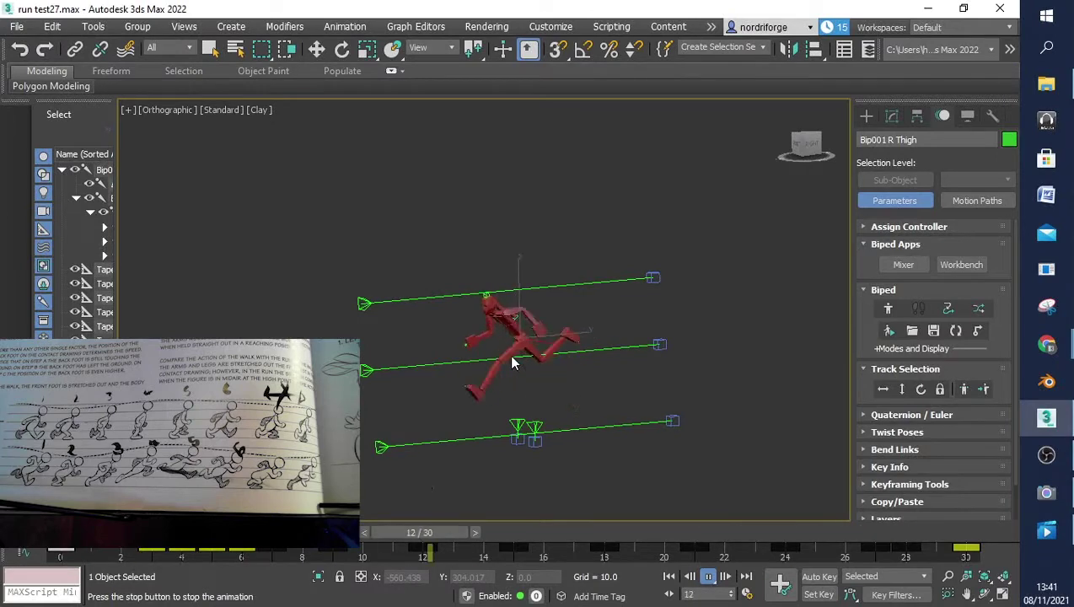
Orbit and pan to centre the running biped at a flatter front-on angle
left_click(983, 595)
left_click_drag(576, 384, 455, 367)
left_click(966, 595)
left_click_drag(578, 329, 281, 328)
scroll(281, 390, "down", 5)
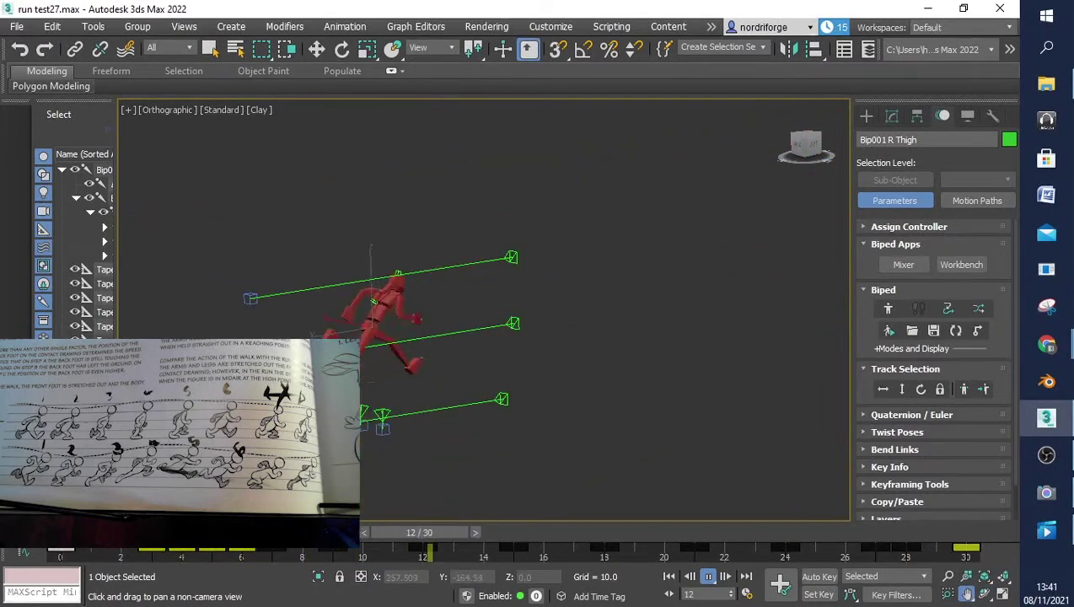
scroll(376, 395, "up", 4)
left_click(984, 594)
left_click_drag(539, 354, 353, 323)
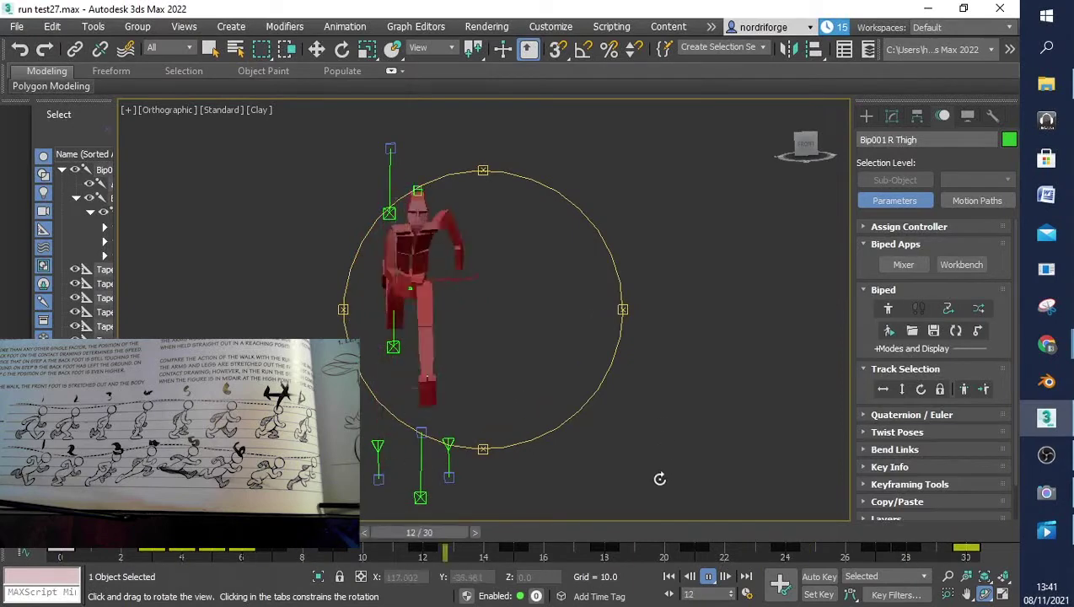
Rewind to frame 0, play the run cycle and stop it at frame 19
left_click_drag(885, 532, 76, 559)
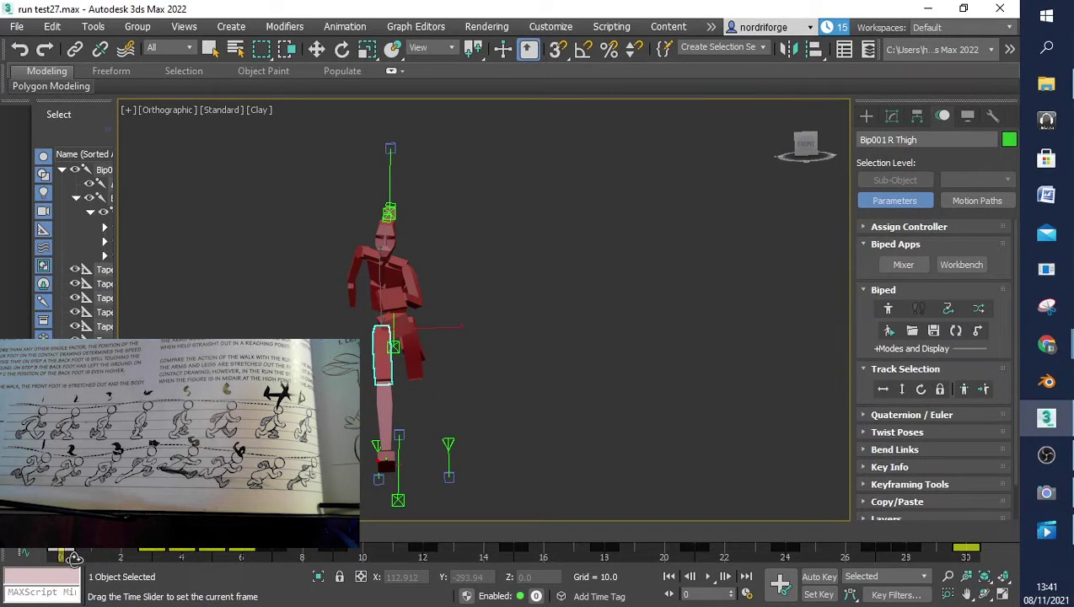
key("slash")
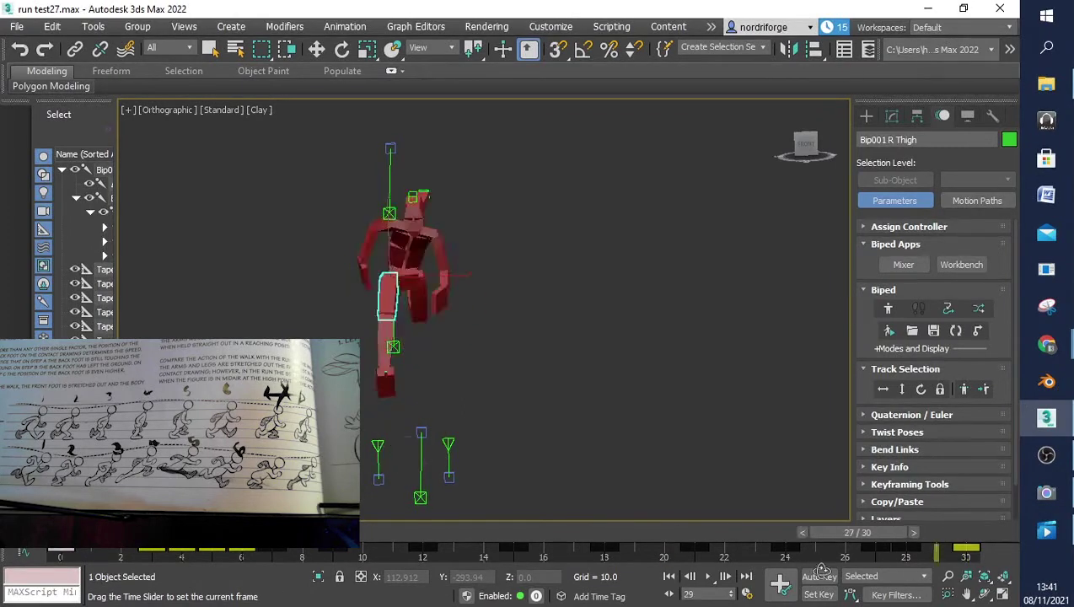
left_click(708, 576)
key("ctrl+r")
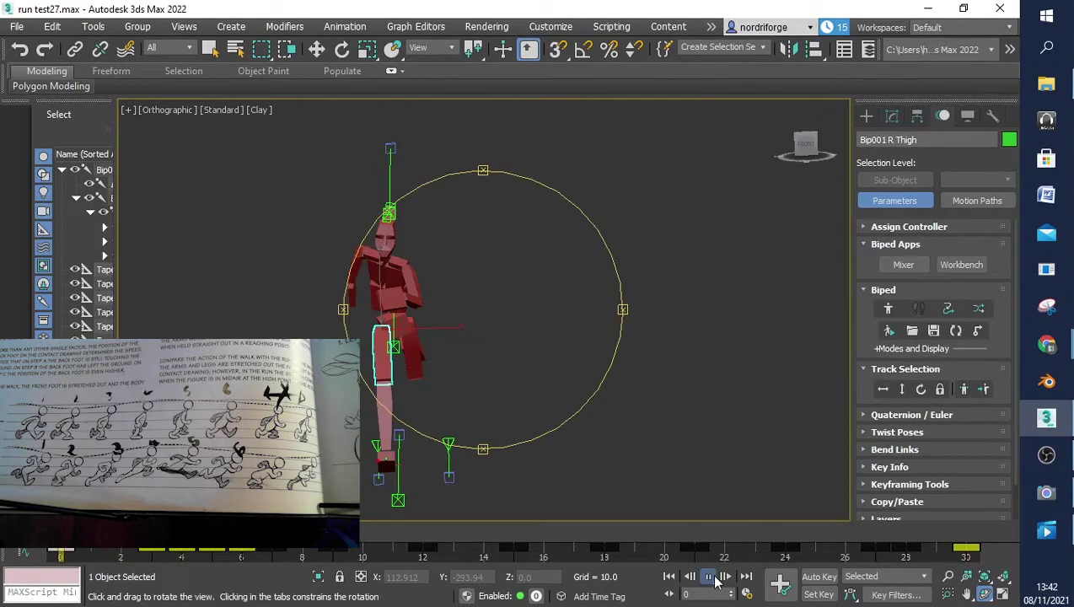
left_click(709, 578)
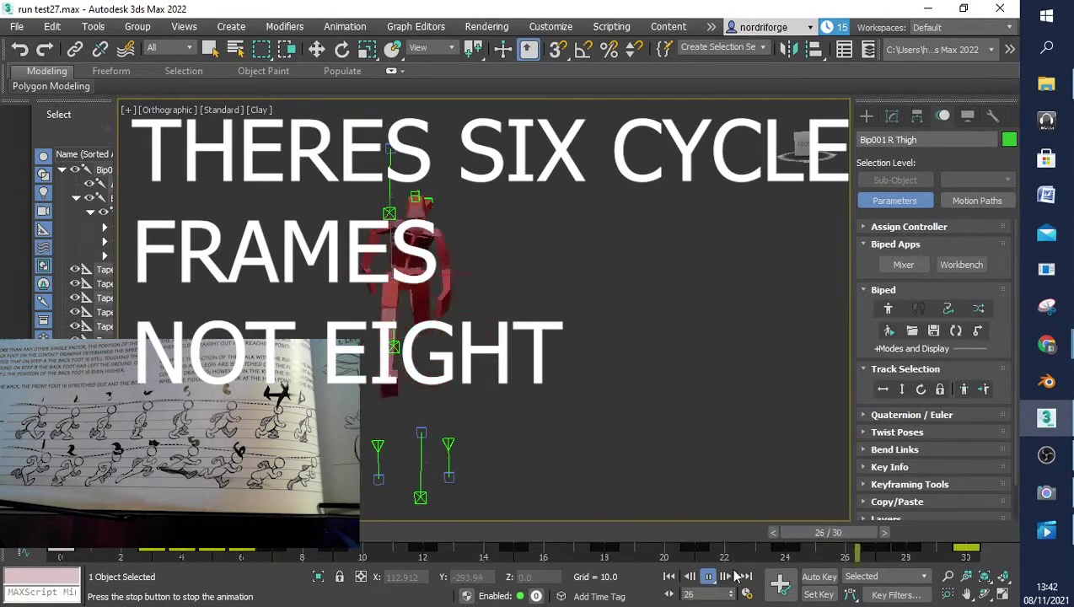
left_click(708, 578)
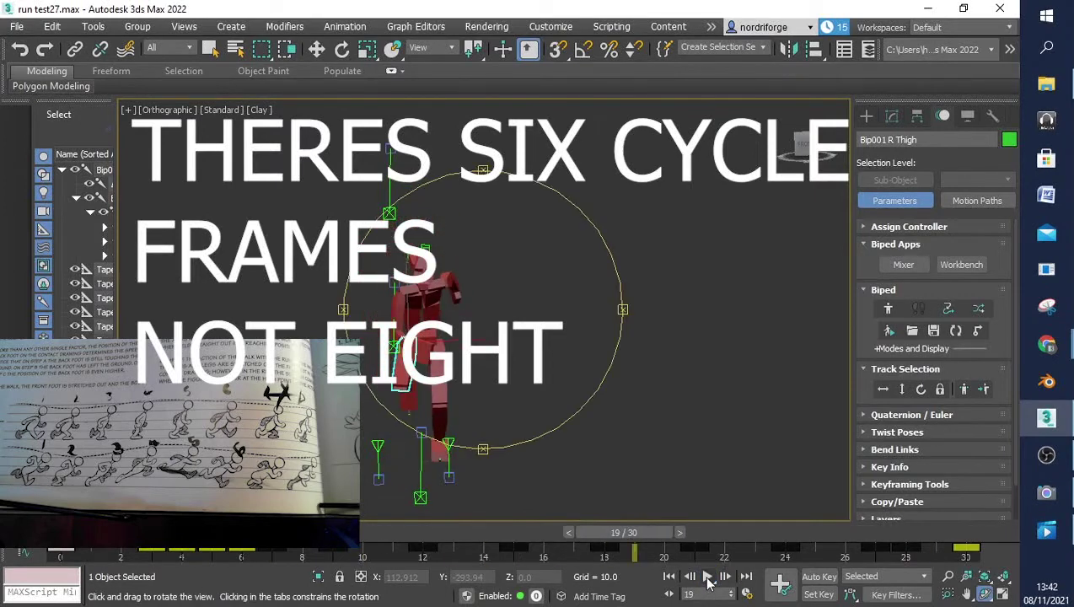
Discard run test27's changes and open run test01.max after previewing run test03 and 04
left_click(17, 27)
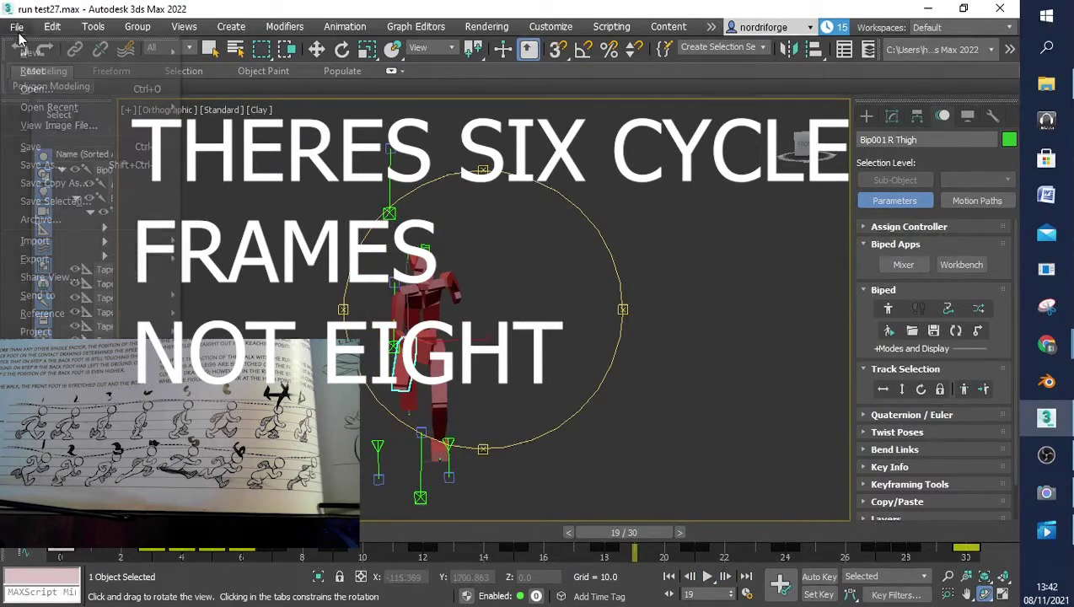
left_click(25, 90)
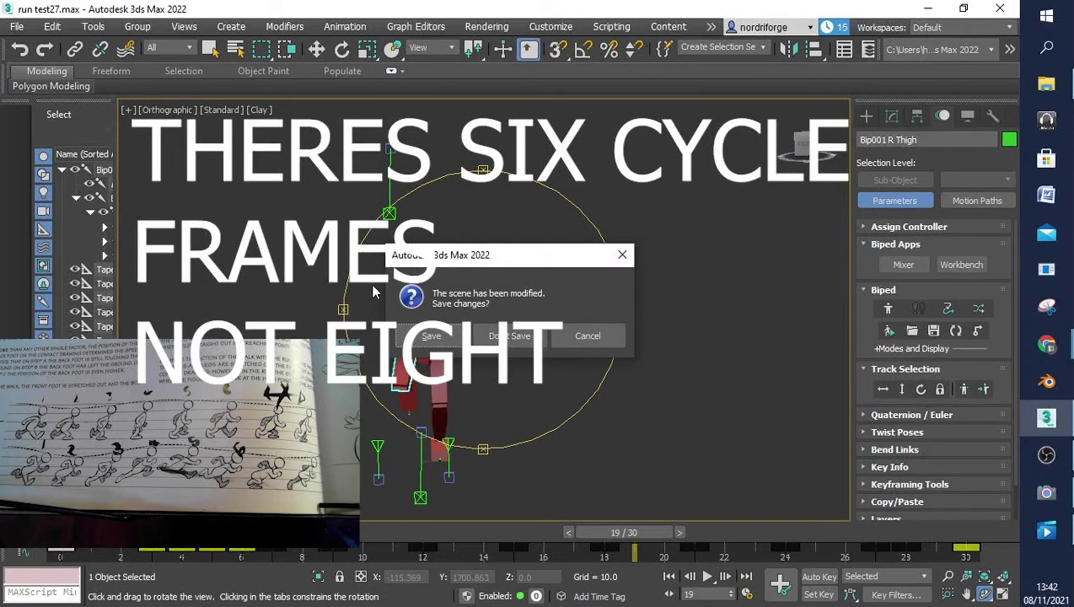
left_click(497, 334)
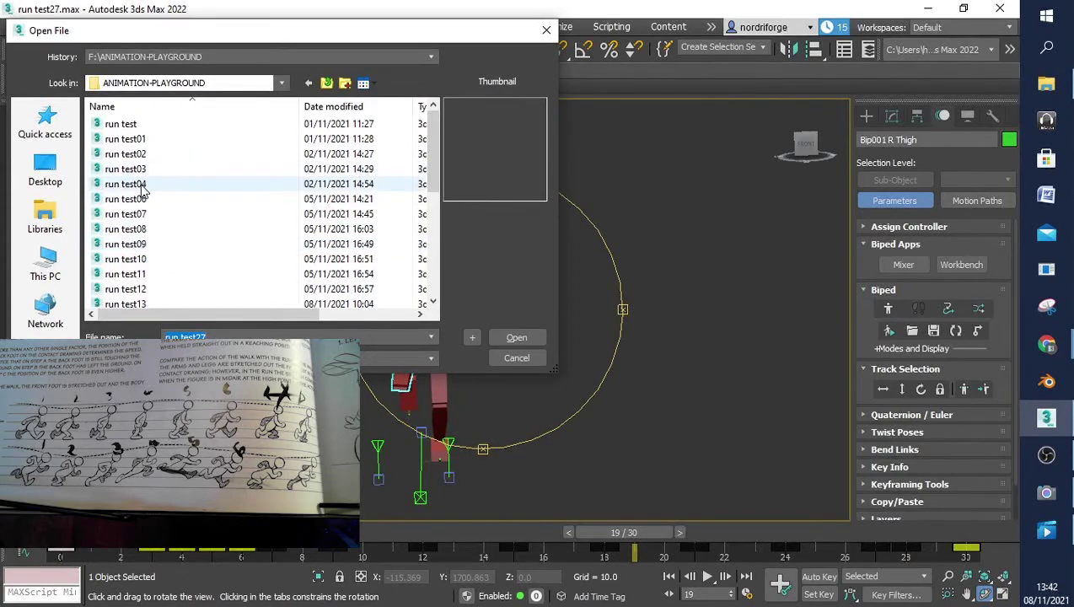
left_click(142, 190)
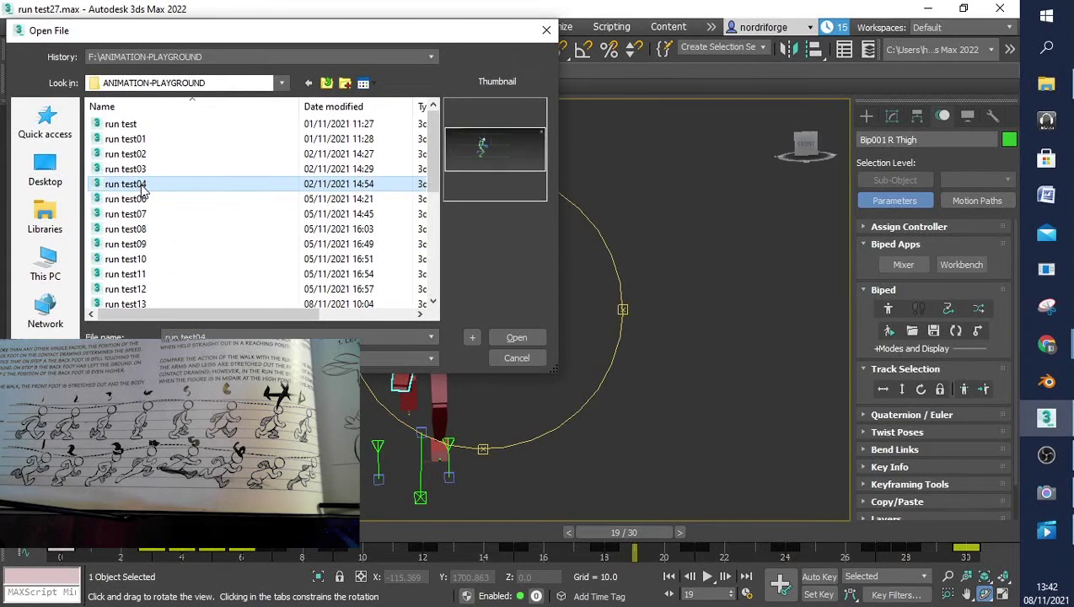
left_click(137, 169)
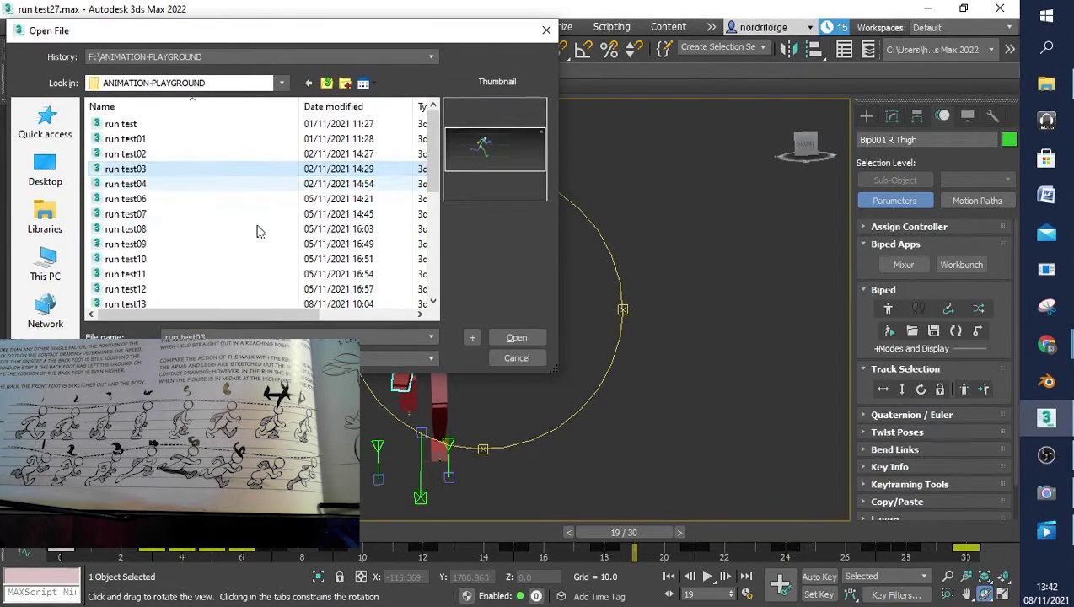
left_click(139, 154)
left_click(140, 139)
left_click(135, 168)
left_click(127, 139)
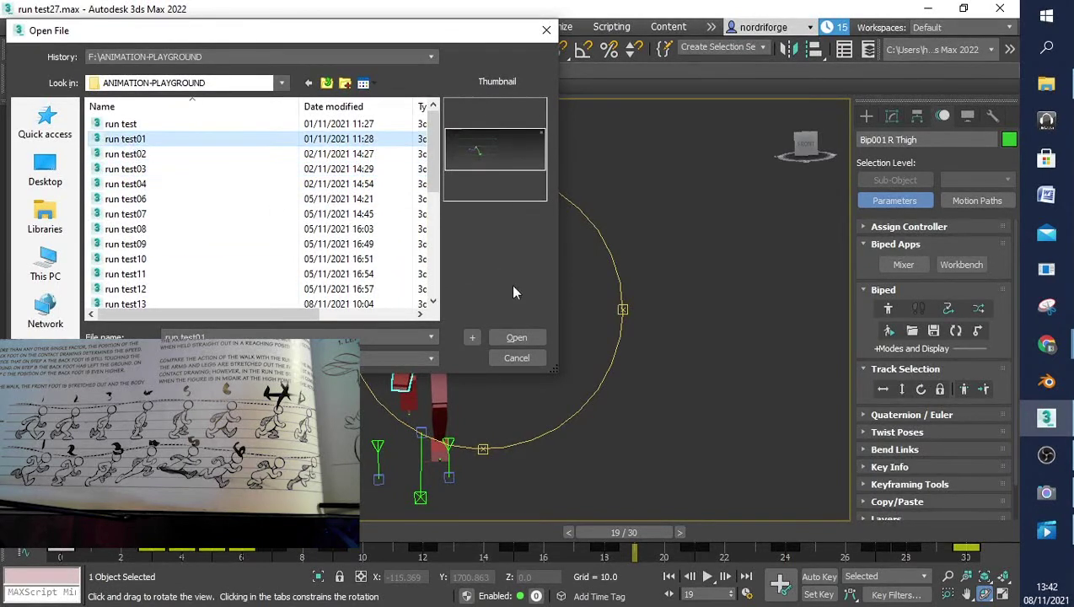
left_click(523, 338)
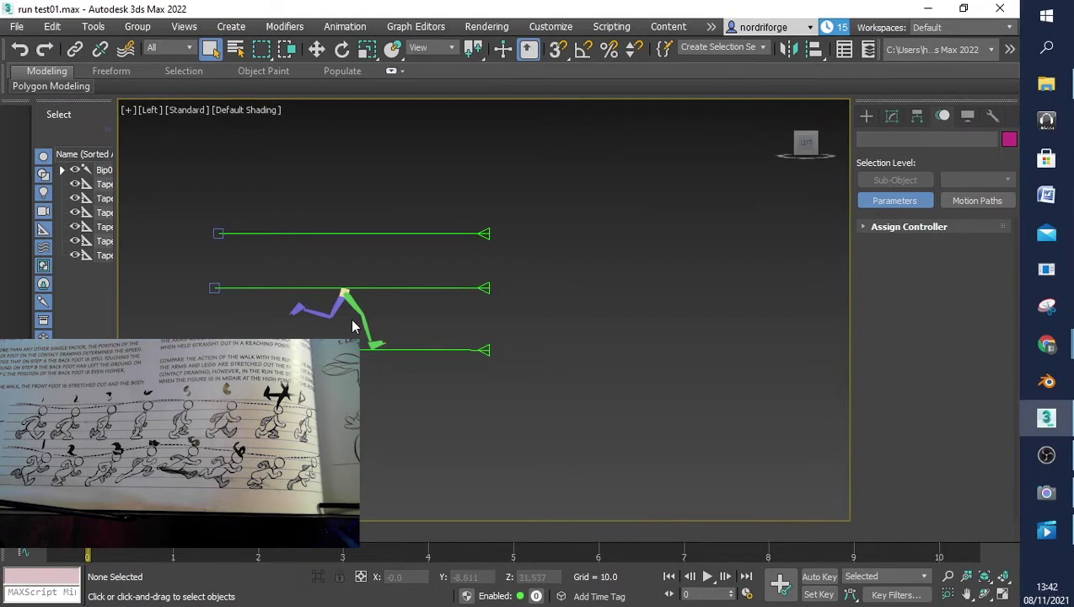
Zoom into the Left viewport and open Time Configuration showing frames 0 to 10
scroll(351, 334, "up", 4)
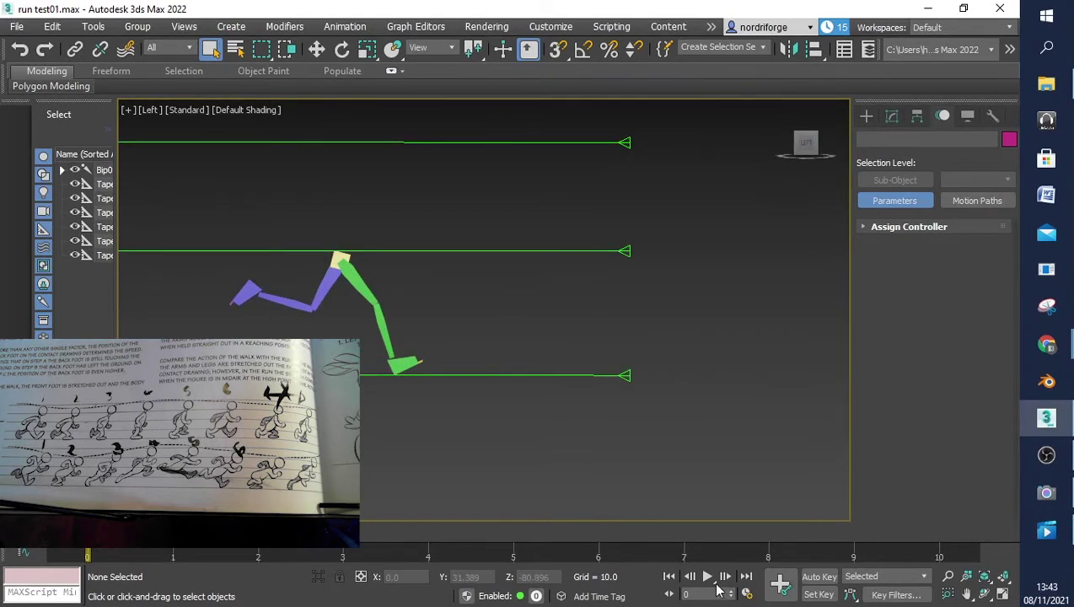
right_click(705, 576)
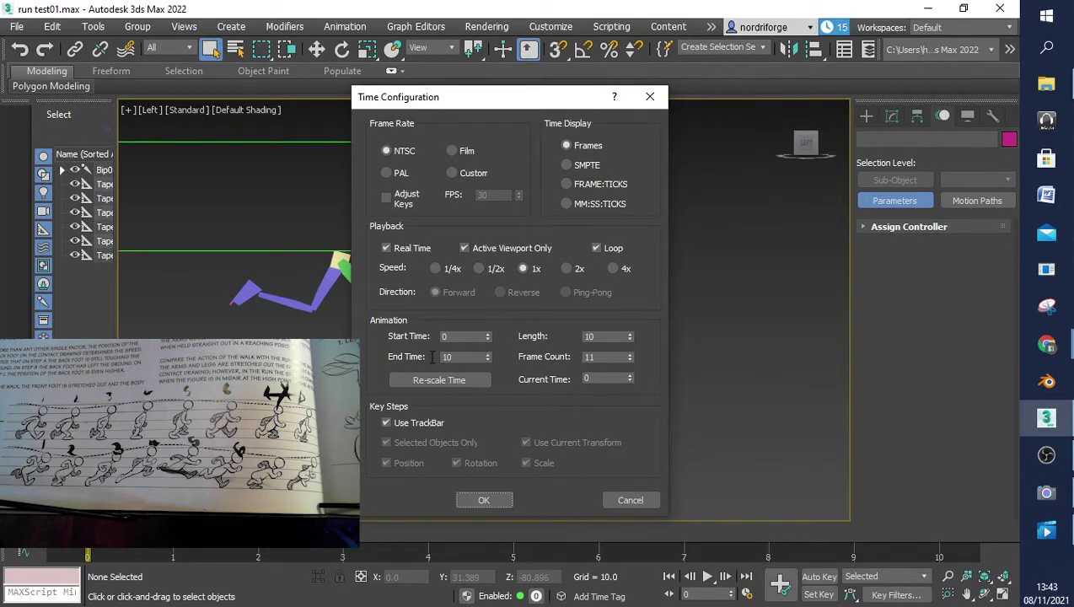
Try End Time values 12 and 8 in Time Configuration, then cancel to keep frames 0–10
left_click(487, 354)
left_click(487, 354)
left_click(483, 359)
left_click(483, 359)
left_click(483, 359)
left_click(485, 360)
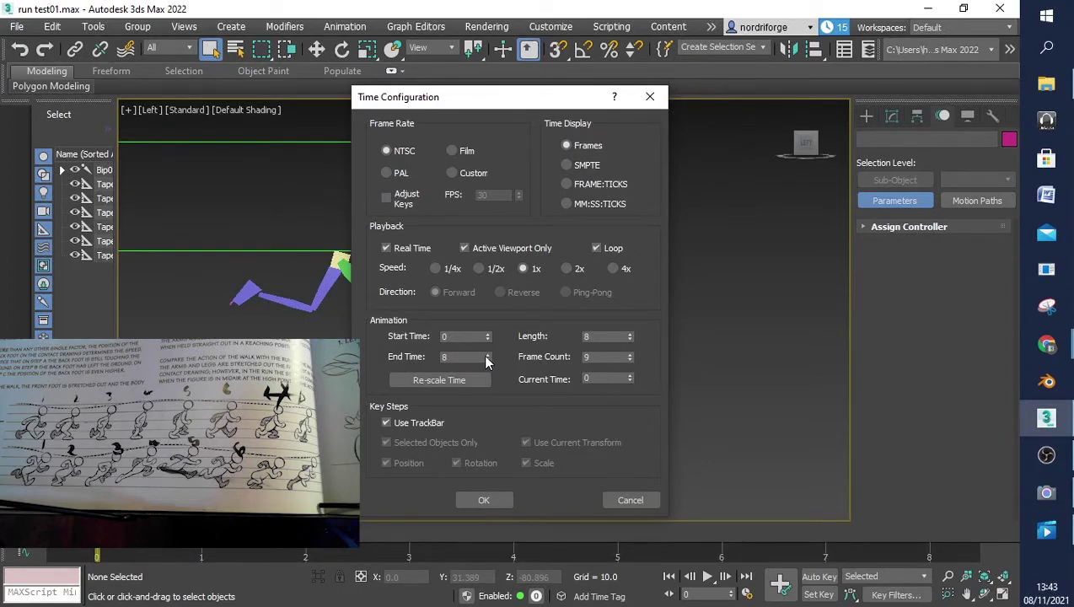
left_click(631, 500)
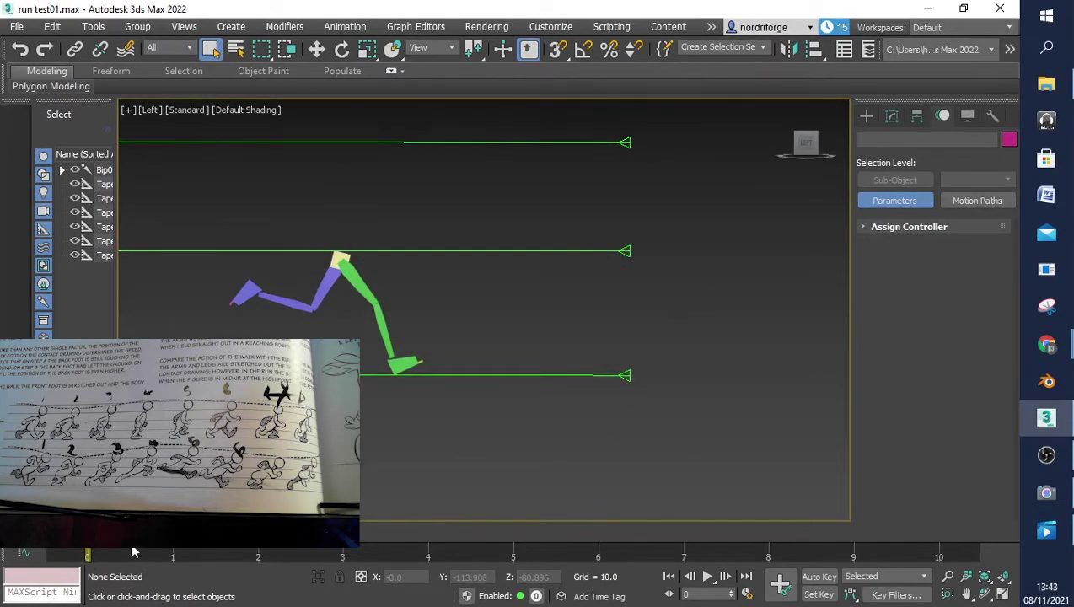
Scrub run test01 to frame 8 and switch to Select Object mode
left_click_drag(86, 541, 762, 550)
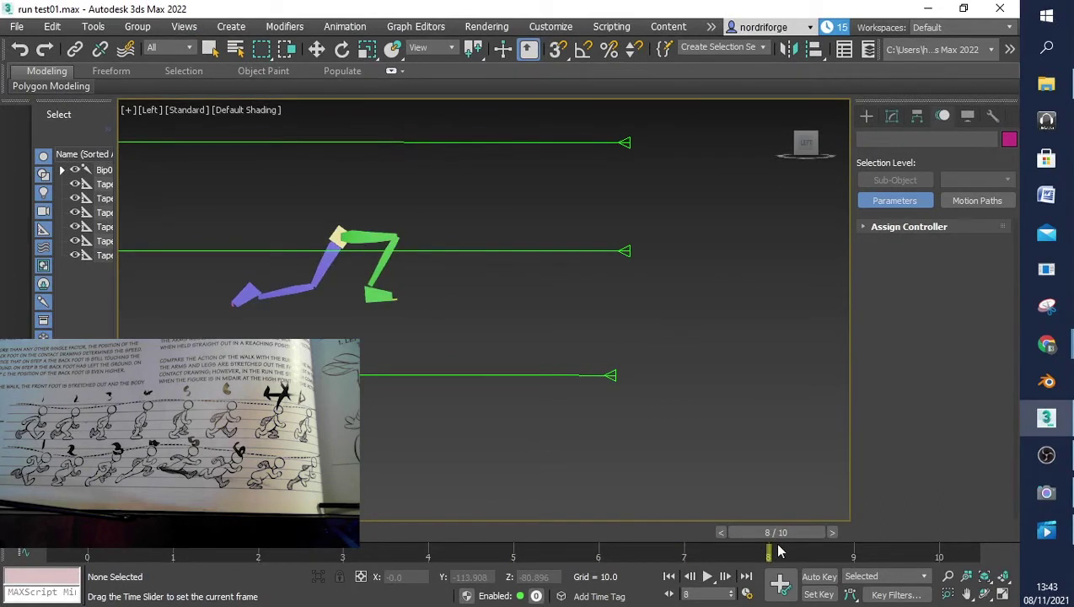
key("q")
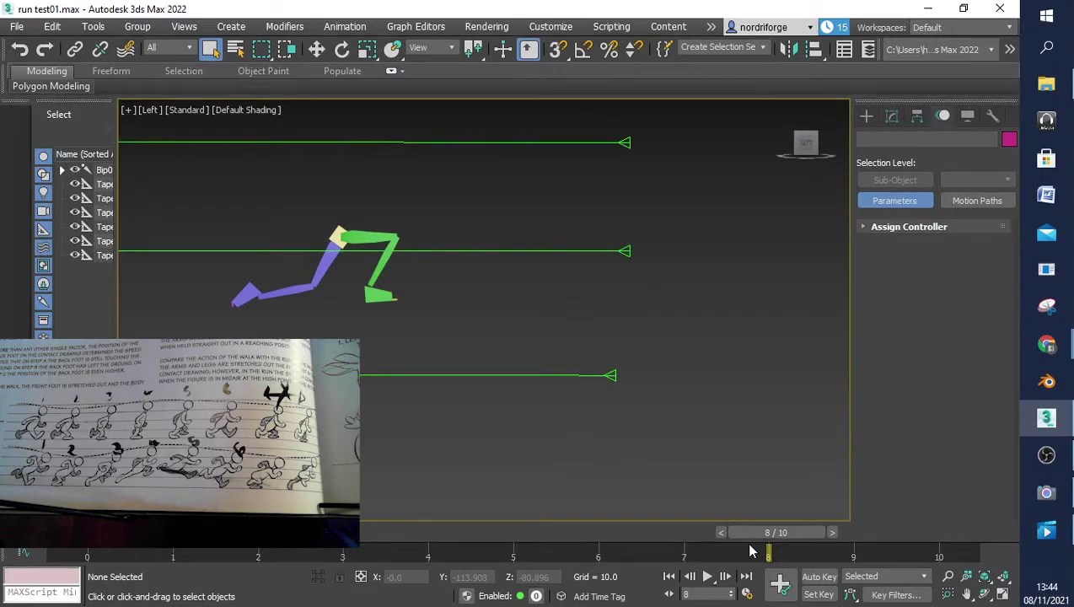
Rewind to frame 0, play and stop the cycle, scrub near frame 1, and switch to Select Object
left_click_drag(770, 544, 87, 544)
key("/")
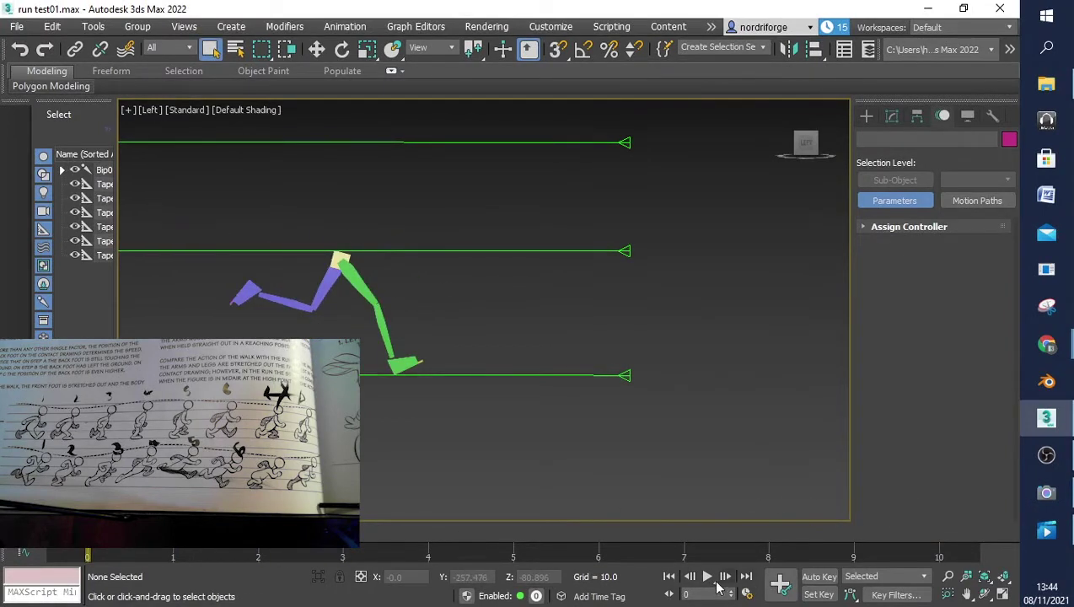
left_click(706, 577)
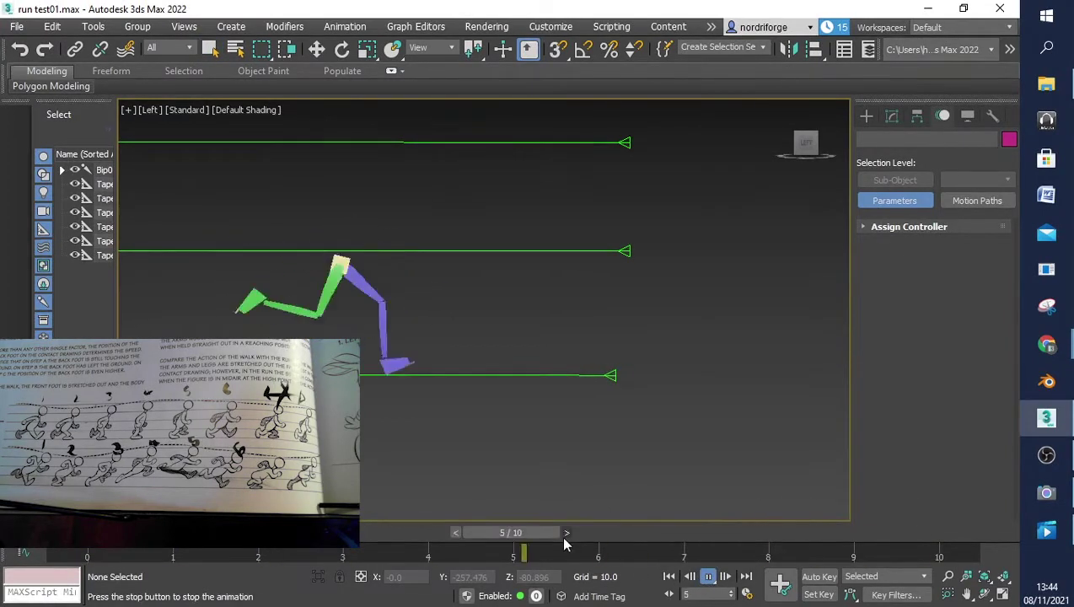
key("/")
left_click_drag(173, 533, 124, 549)
key("q")
key("q")
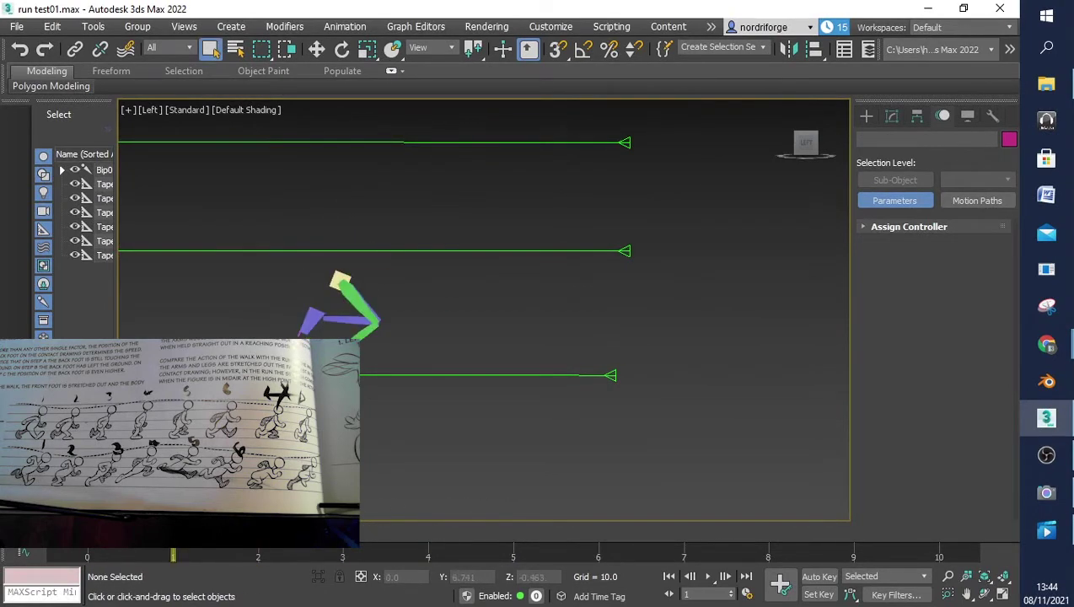
Select the right foot, scrub the 0–10 run to check poses, then open Time Configuration
left_click(353, 316)
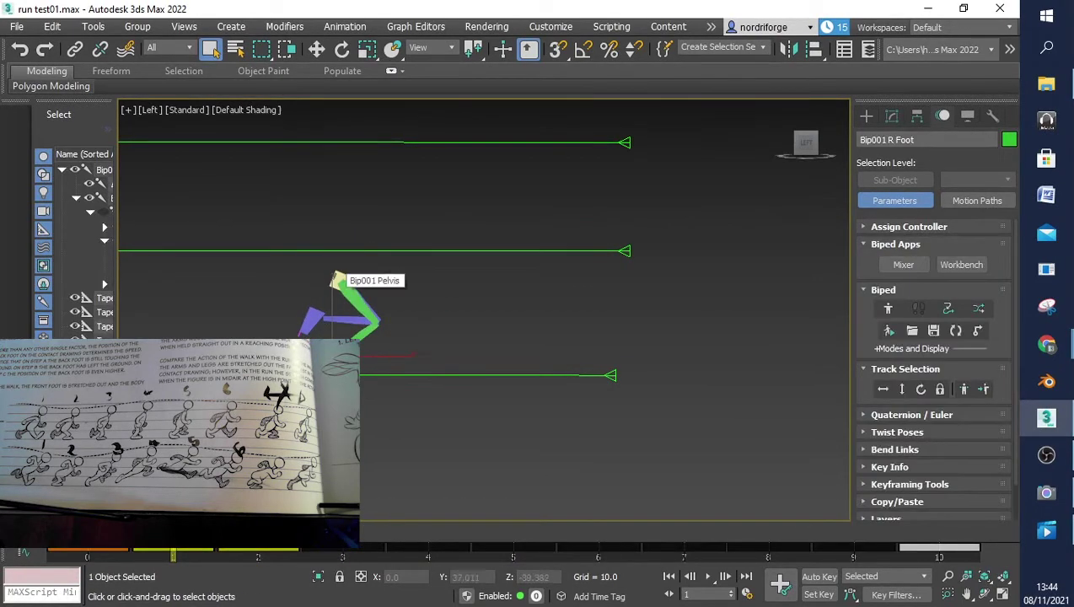
key("period")
left_click_drag(258, 531, 101, 531)
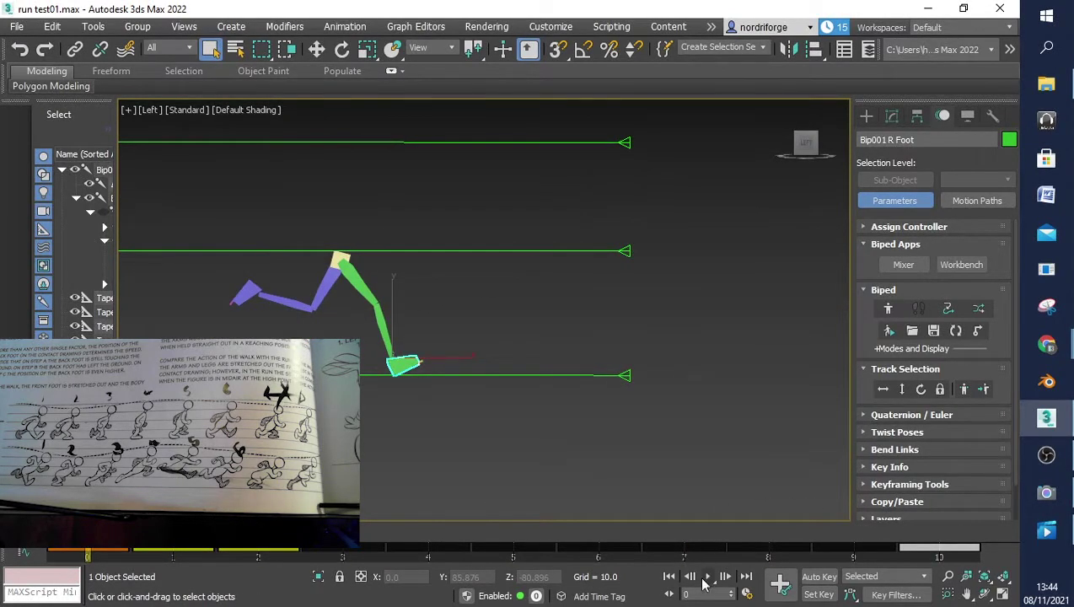
left_click_drag(101, 532, 775, 533)
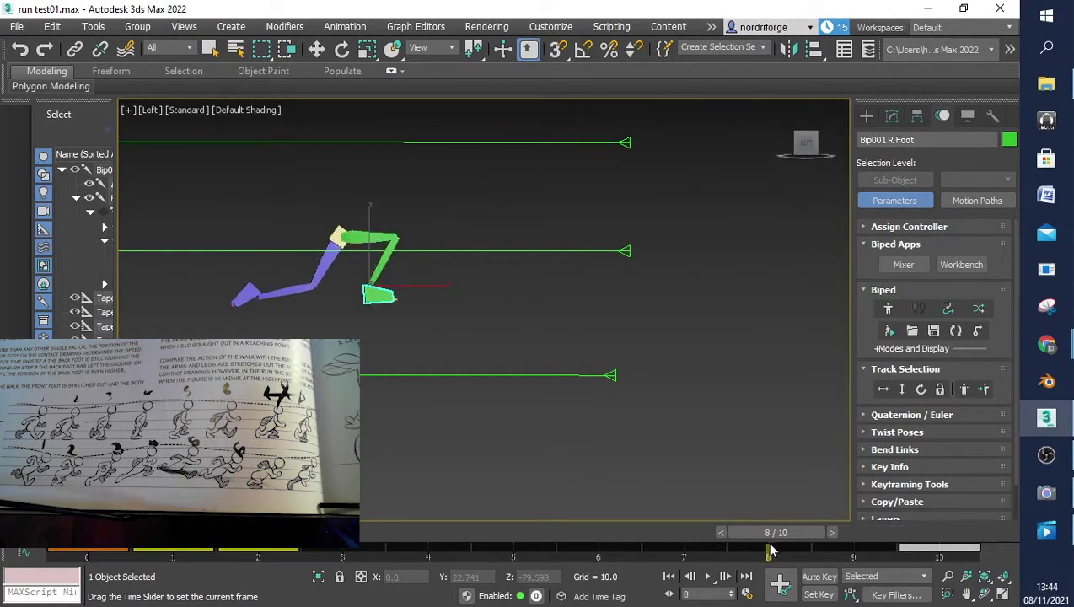
right_click(708, 580)
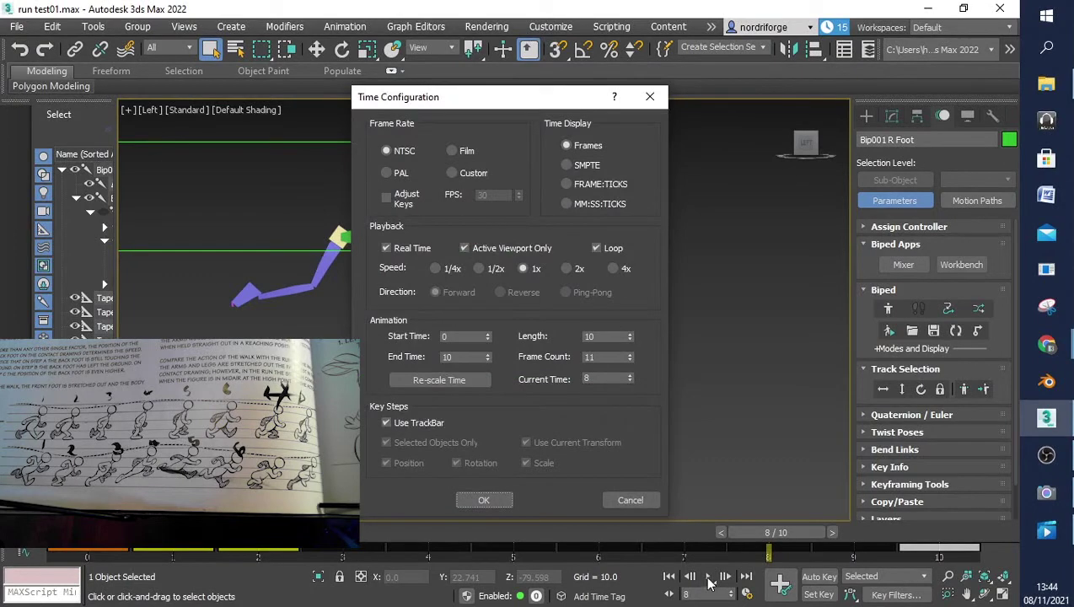
Re-scale the run animation to a frame count of 33 and scrub back toward the start
left_click(460, 386)
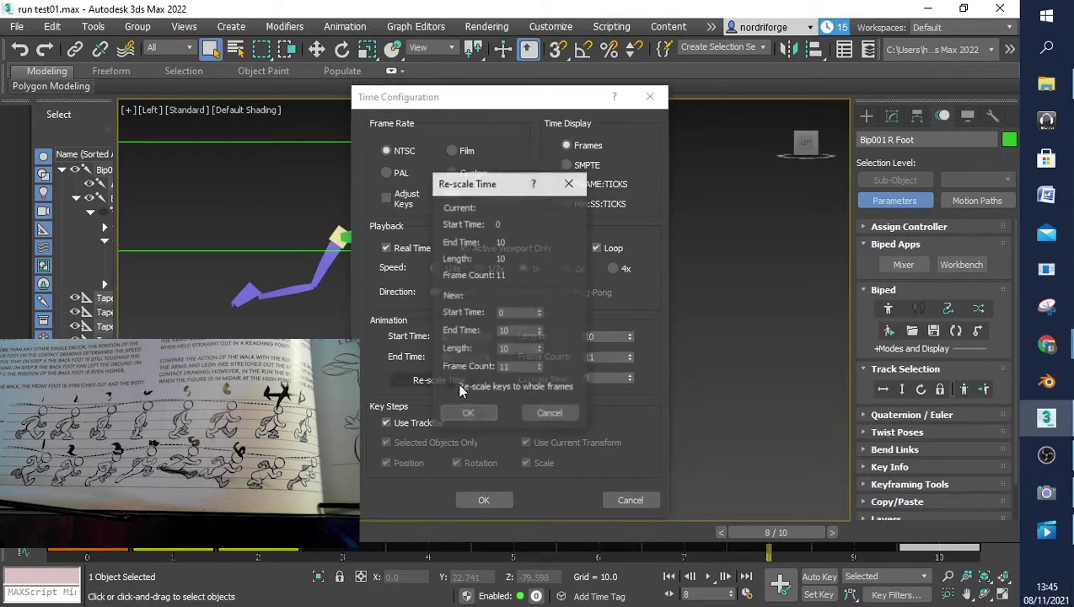
left_click_drag(528, 367, 482, 365)
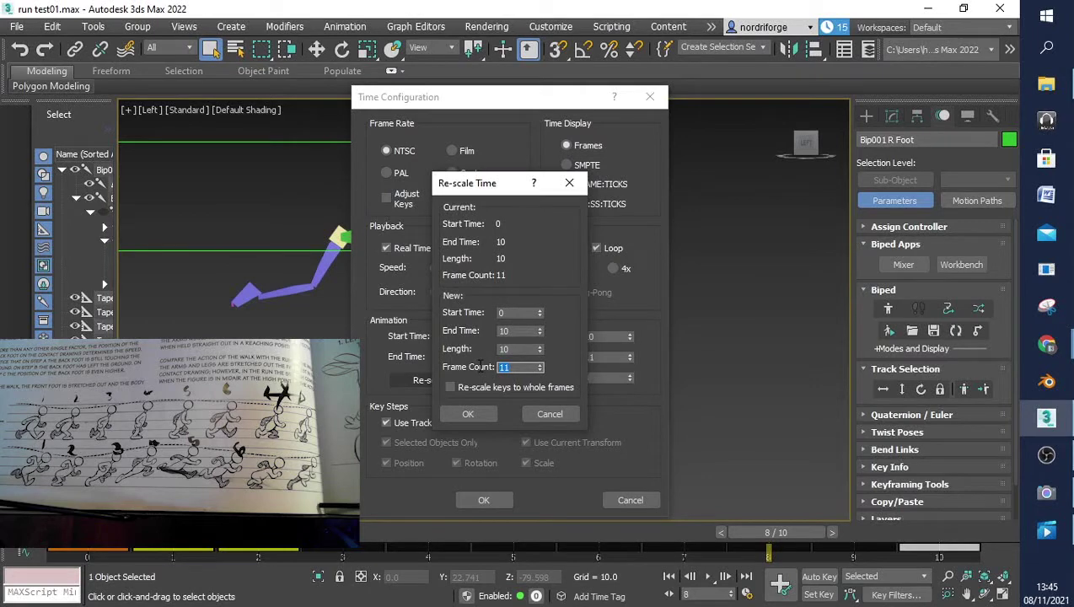
type("33")
left_click(466, 414)
left_click(484, 499)
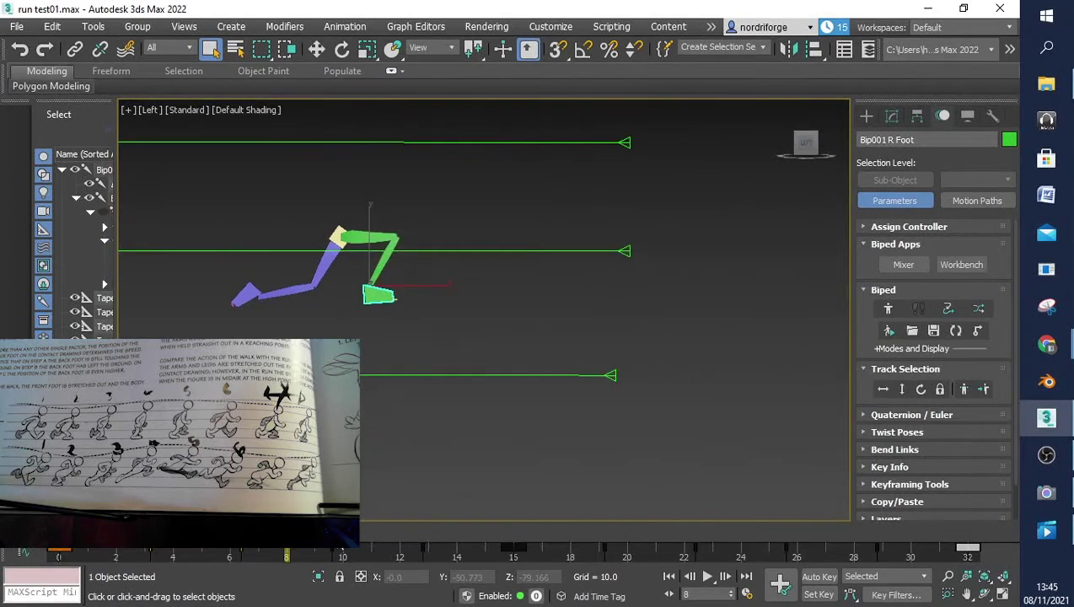
left_click_drag(287, 554, 376, 548)
key("Home")
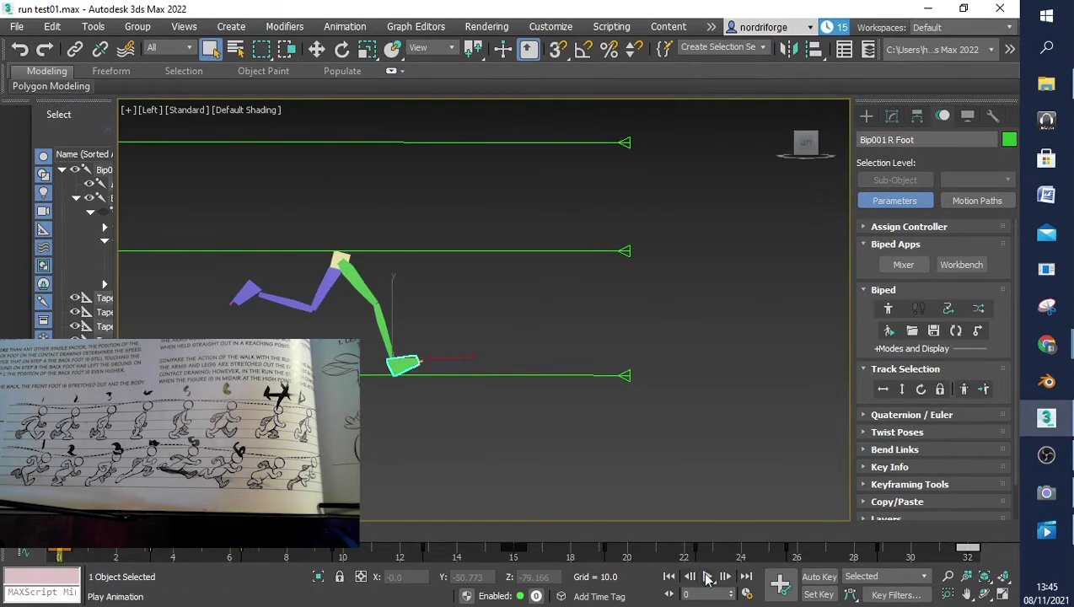
left_click(703, 577)
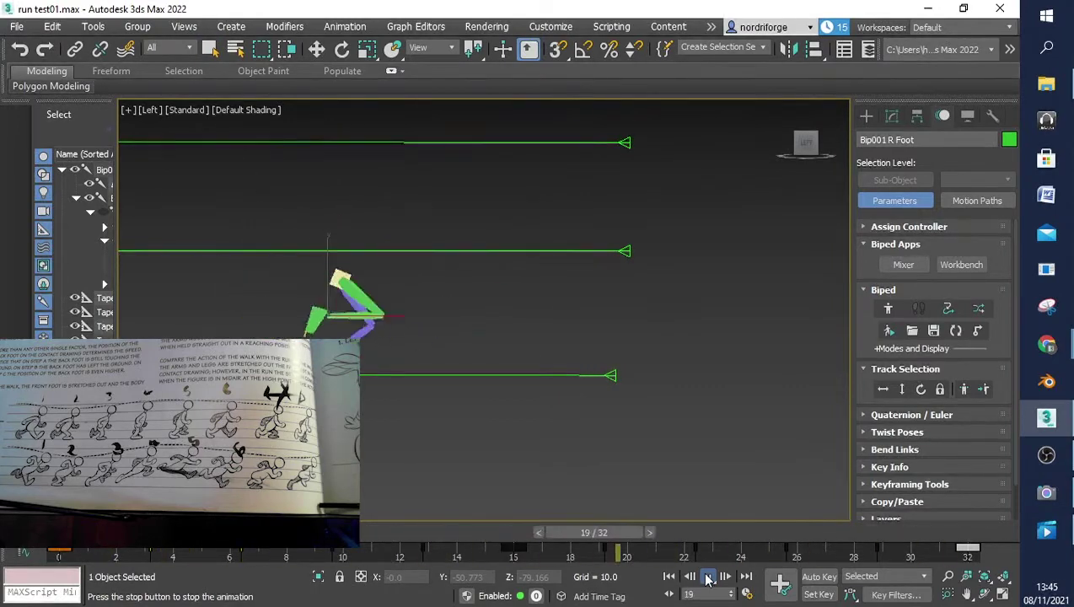
left_click(708, 577)
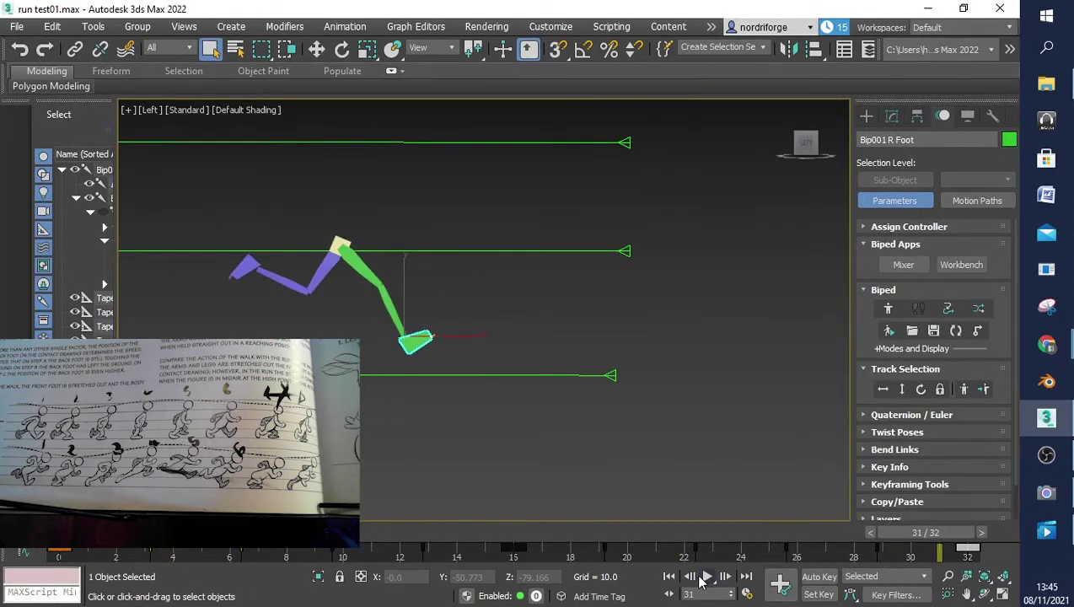
right_click(707, 576)
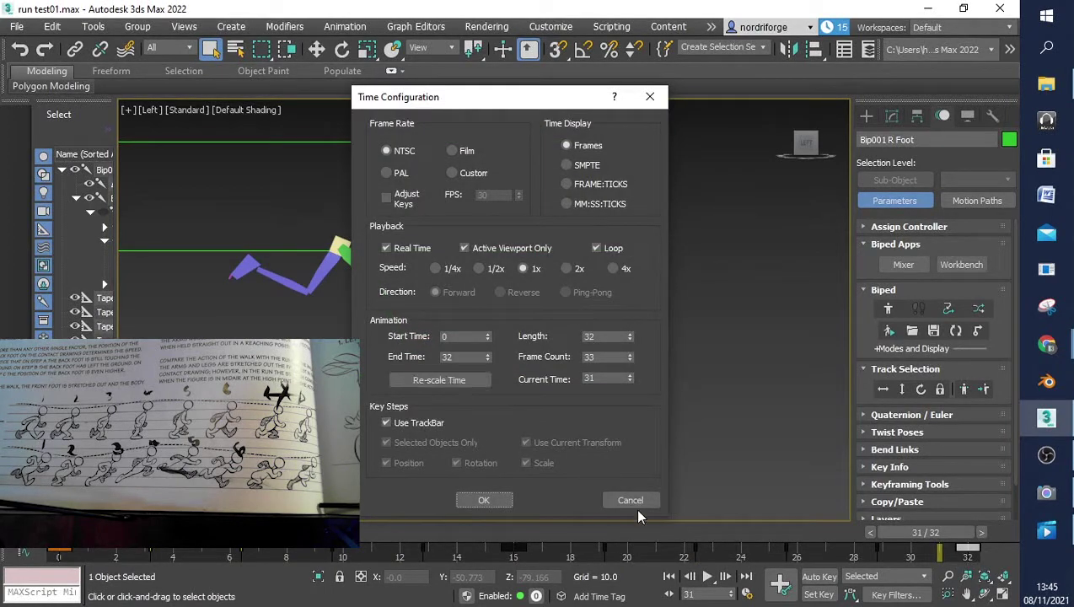
left_click(632, 501)
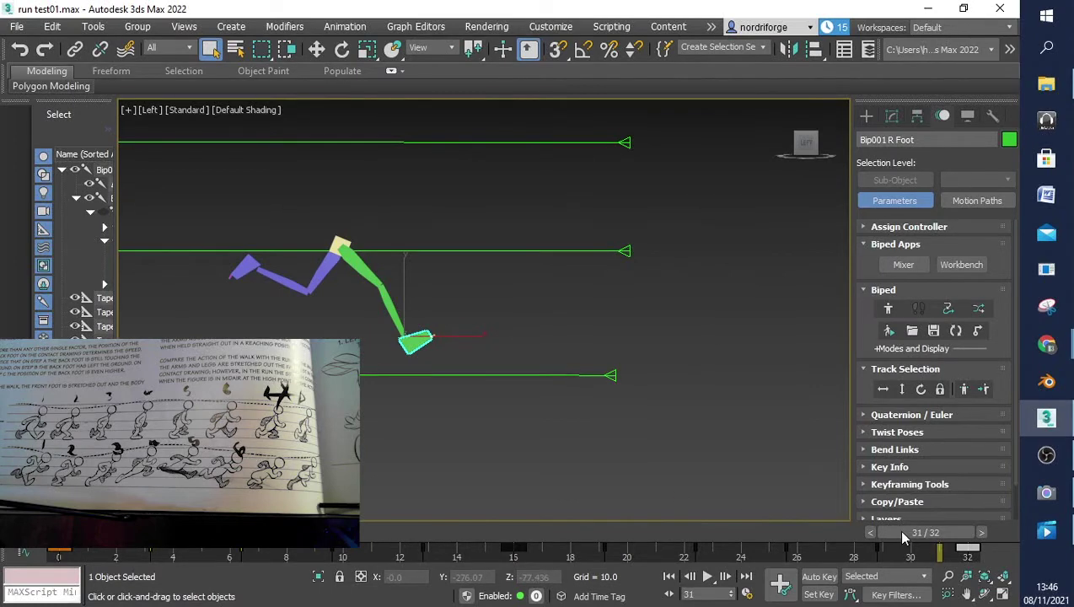
left_click_drag(901, 532, 81, 544)
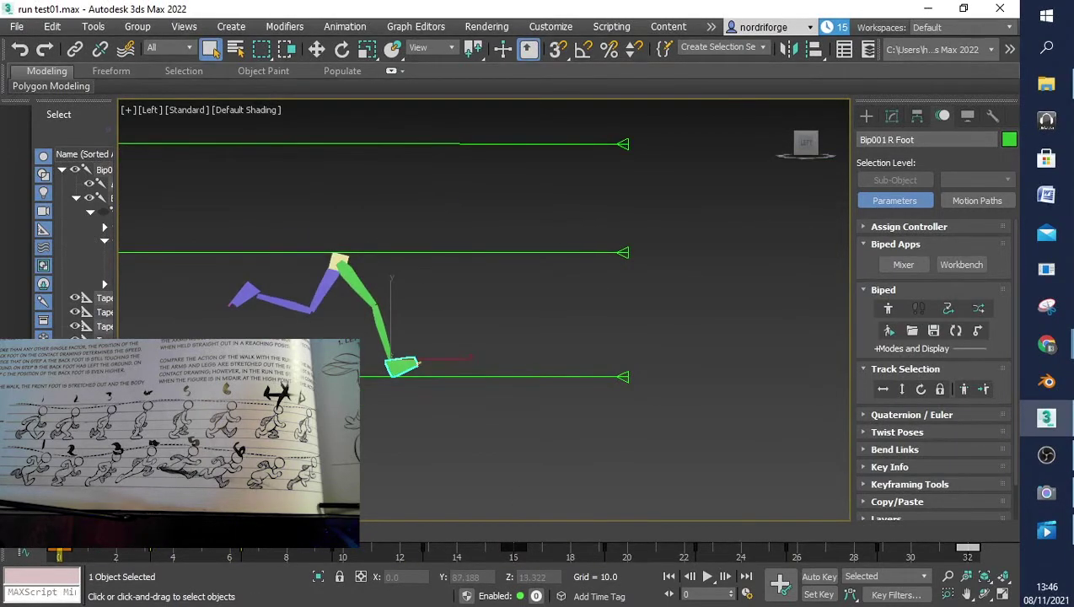
Select the lower ground tape line and orbit to see the rig at an angle
left_click(479, 377)
scroll(485, 371, "down", 3)
scroll(386, 372, "up", 2)
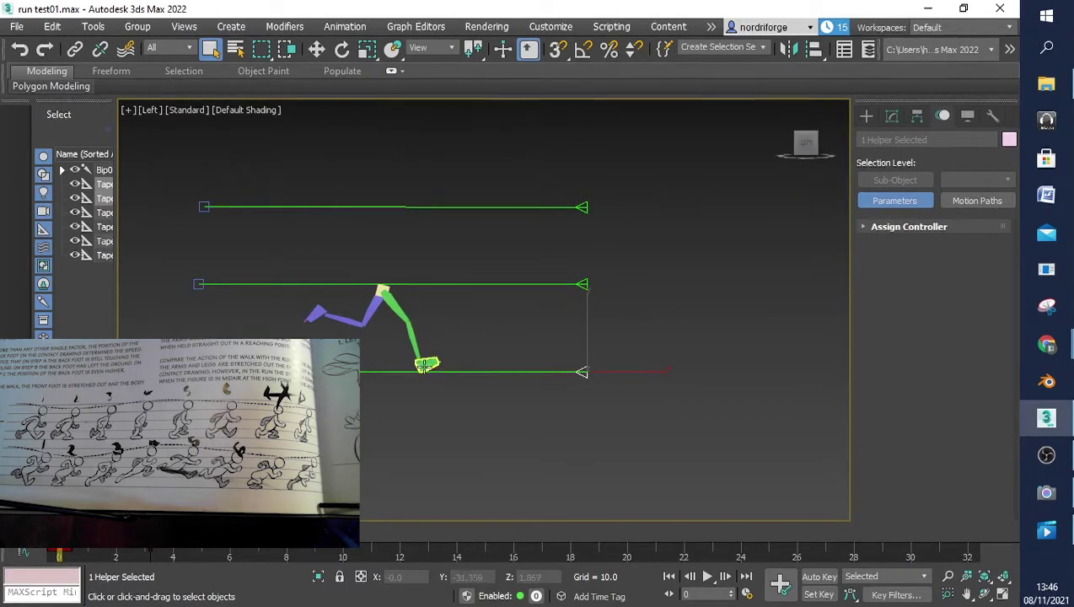
mouse_move(793, 147)
left_click_drag(792, 148, 556, 189)
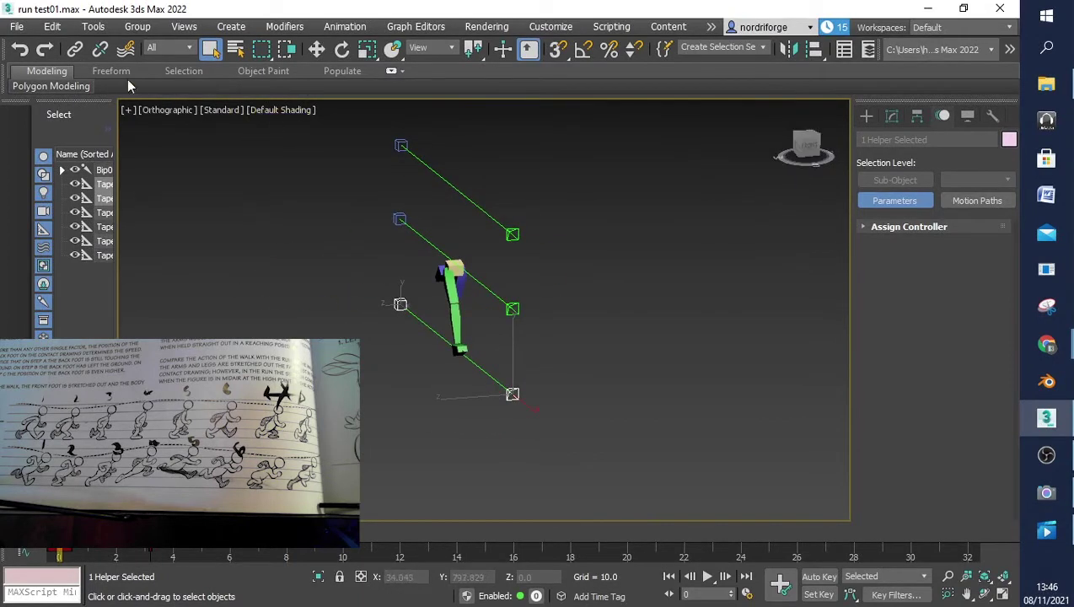
Open recent file run test27.max, discarding the unsaved changes to run test01.max
left_click(16, 26)
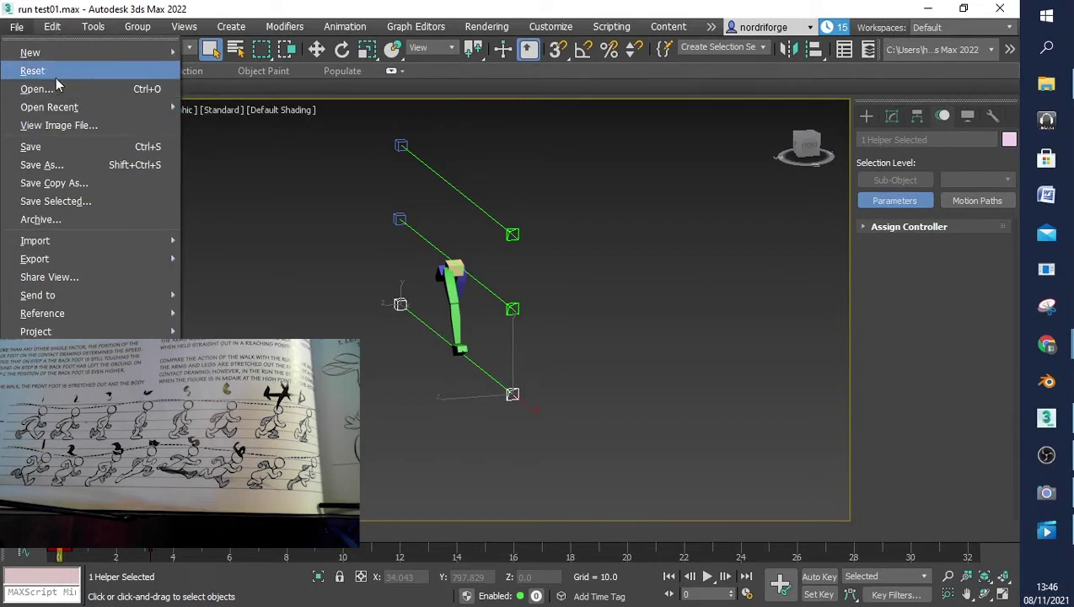
mouse_move(49, 110)
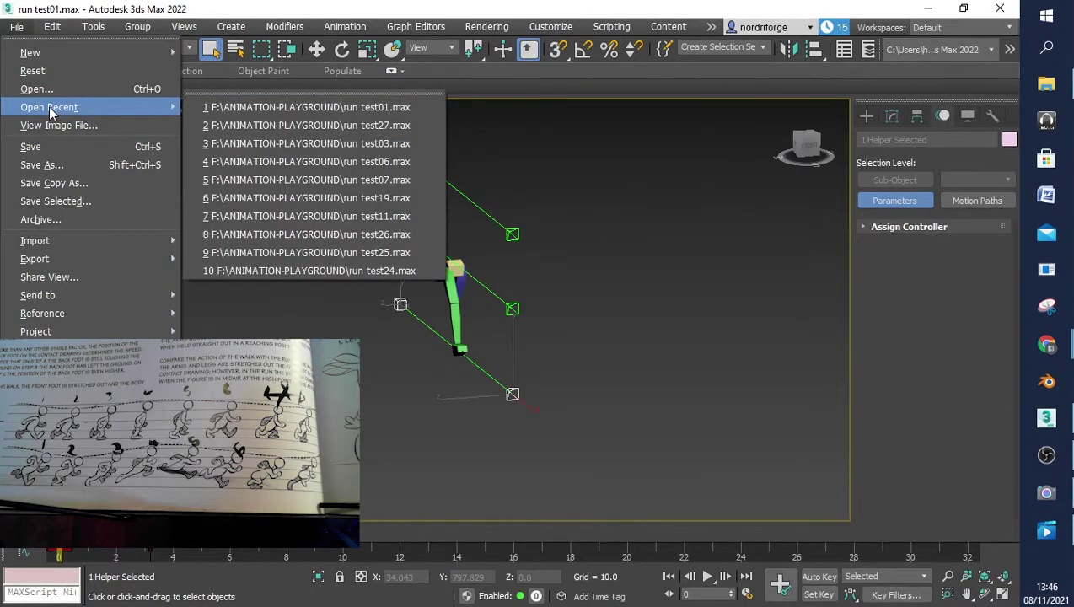
left_click(217, 126)
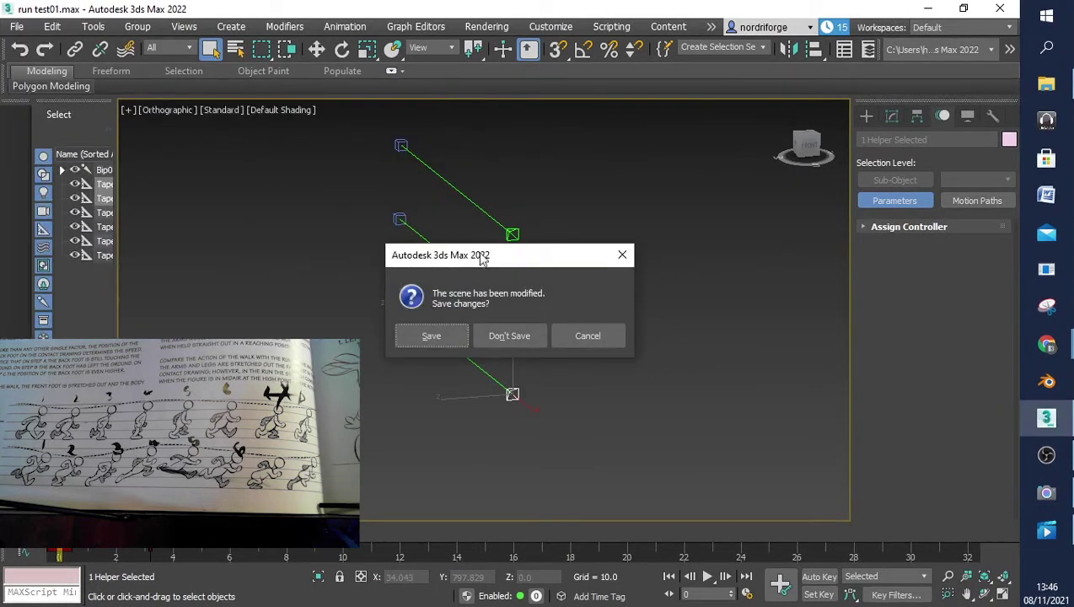
left_click(521, 337)
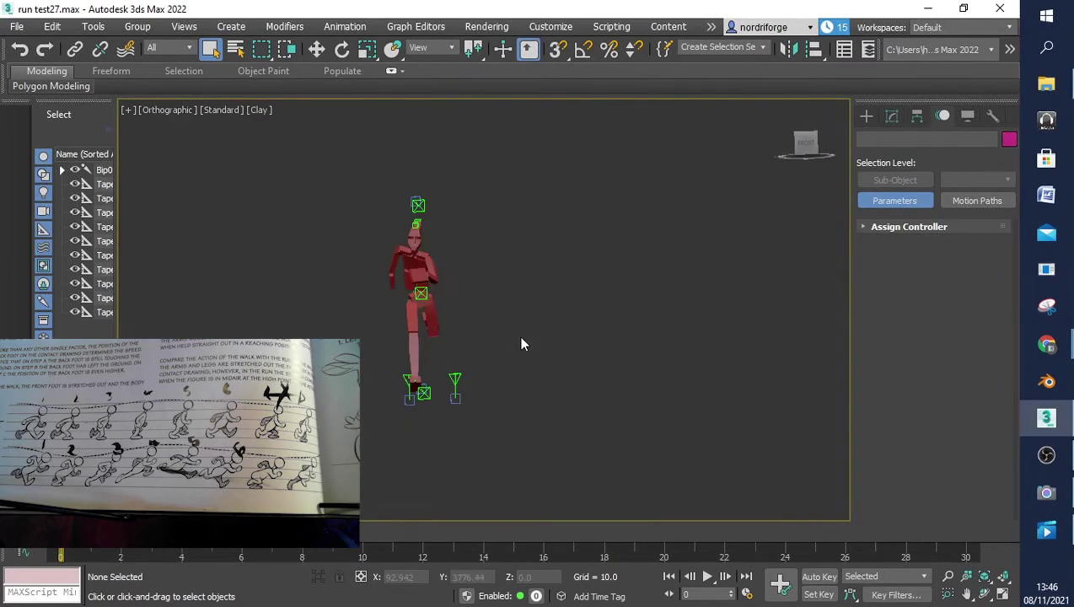
Orbit around the red biped and select its right thigh, Bip001 R Thigh
scroll(503, 342, "up", 5)
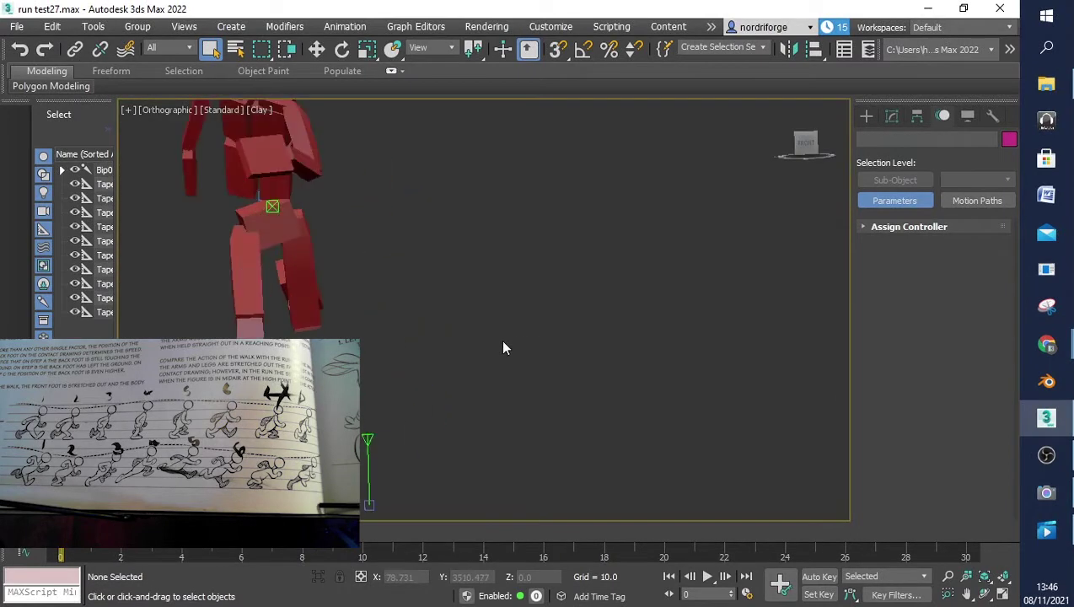
left_click(984, 594)
left_click_drag(405, 330, 623, 415)
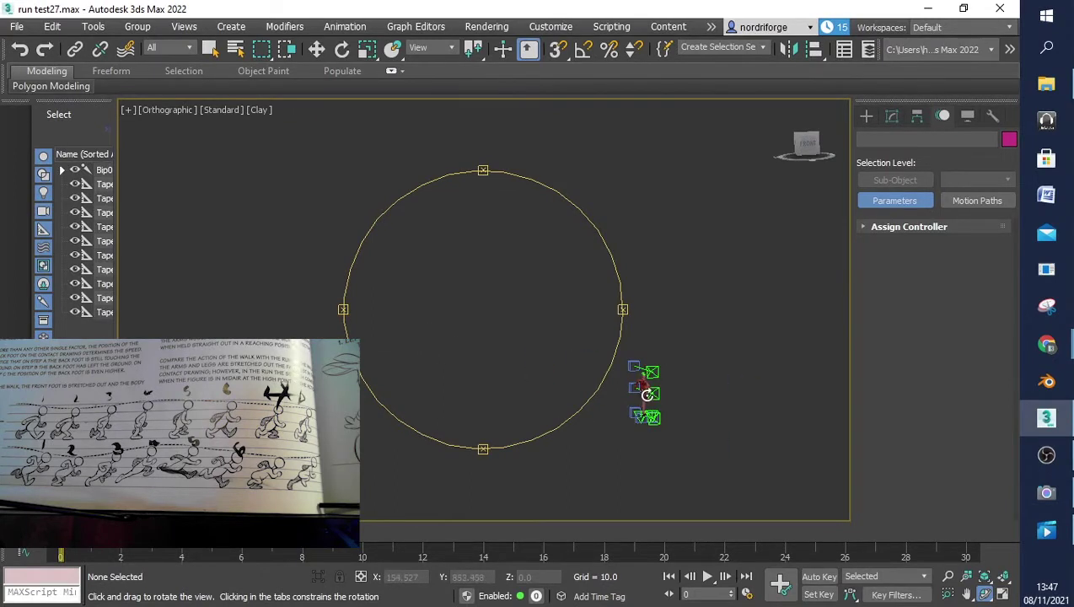
right_click(645, 394)
left_click(644, 395)
Zoom onto the right thigh and pan the rig up and left in a single viewport
left_click(984, 595)
left_click(985, 576)
left_click(1004, 595)
scroll(542, 242, "up", 4)
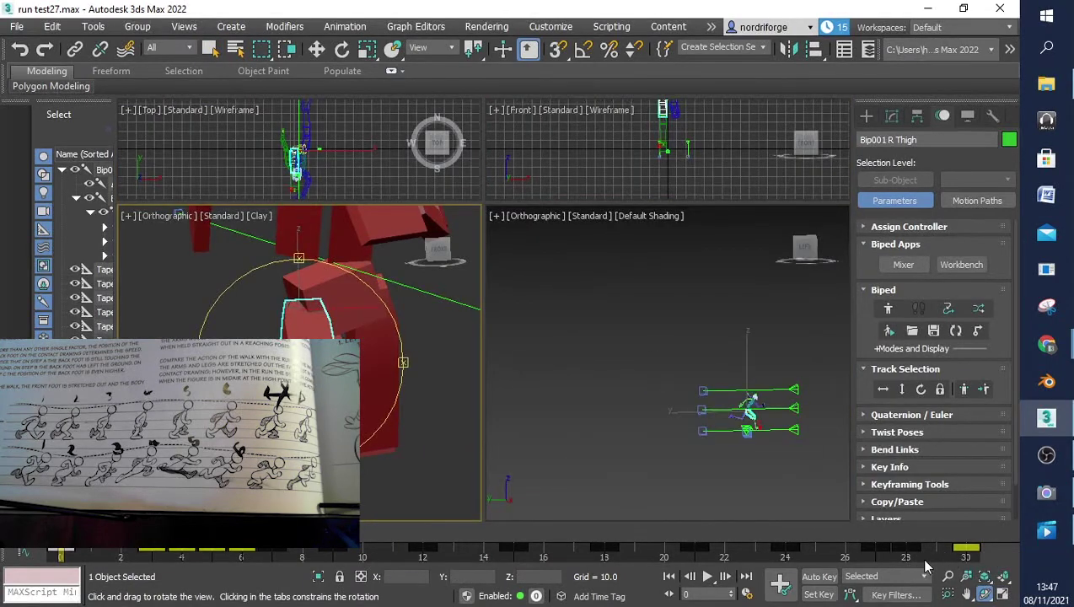
left_click(1004, 594)
scroll(793, 472, "down", 5)
left_click(977, 595)
left_click_drag(683, 382, 580, 355)
key("Escape")
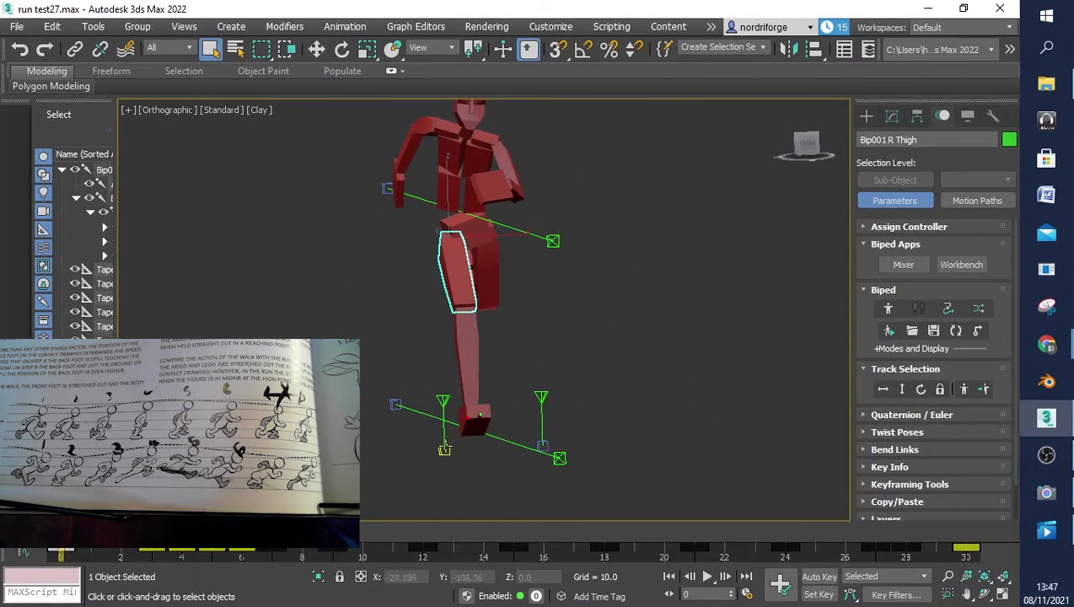
Switch to the Front view and scrub the run to frame 23 of 30
left_click_drag(810, 152, 810, 139)
left_click(807, 141)
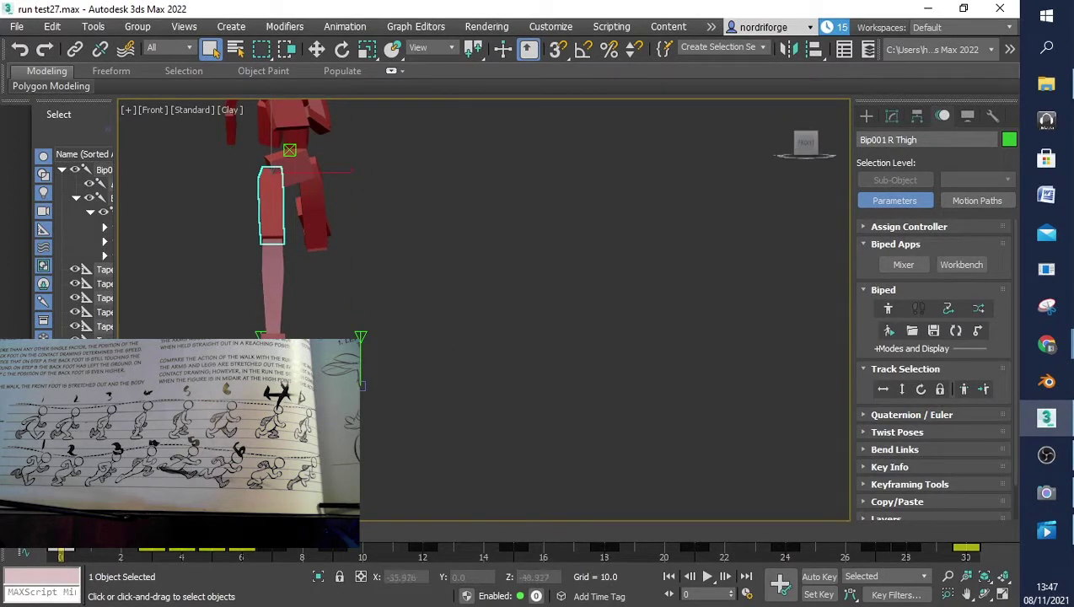
left_click_drag(61, 533, 784, 539)
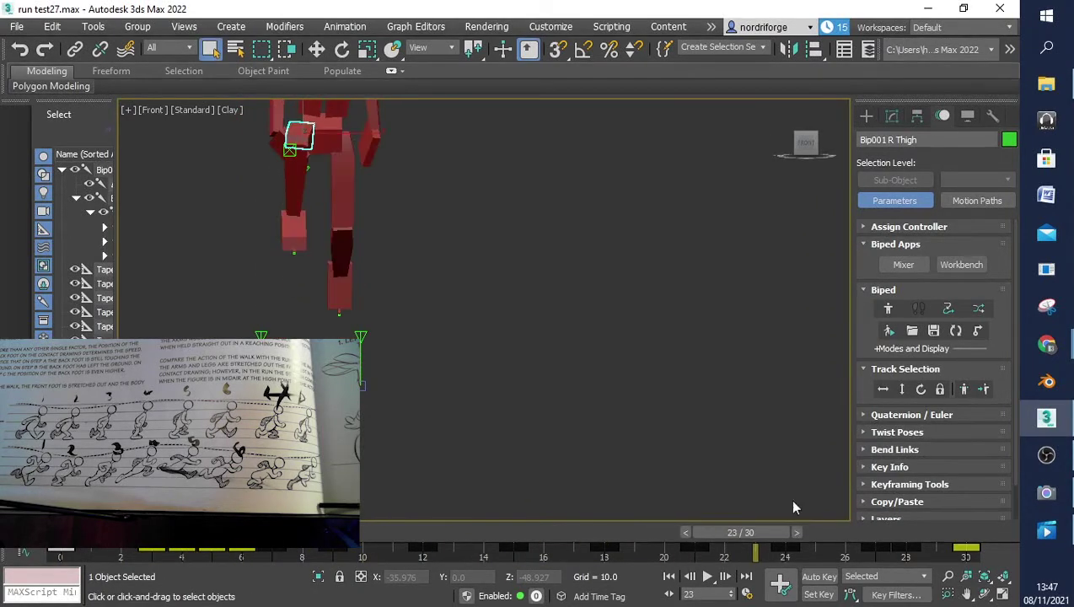
Draw two new tape measure helpers, Tape006 and Tape007, in the Front view
left_click(868, 116)
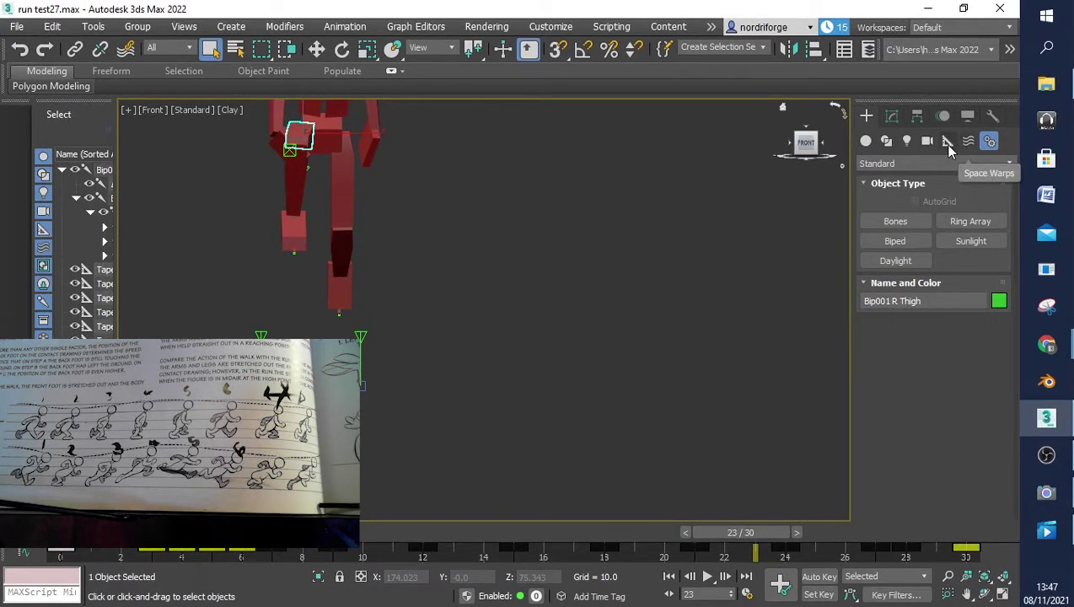
left_click(948, 142)
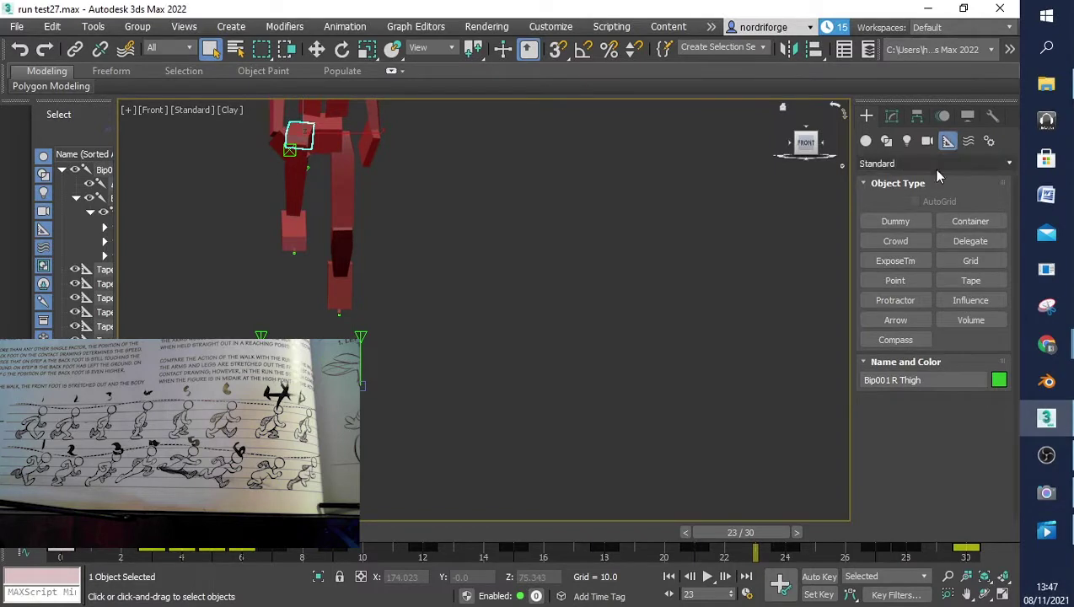
left_click(972, 281)
left_click_drag(533, 276, 665, 263)
left_click_drag(352, 289, 345, 221)
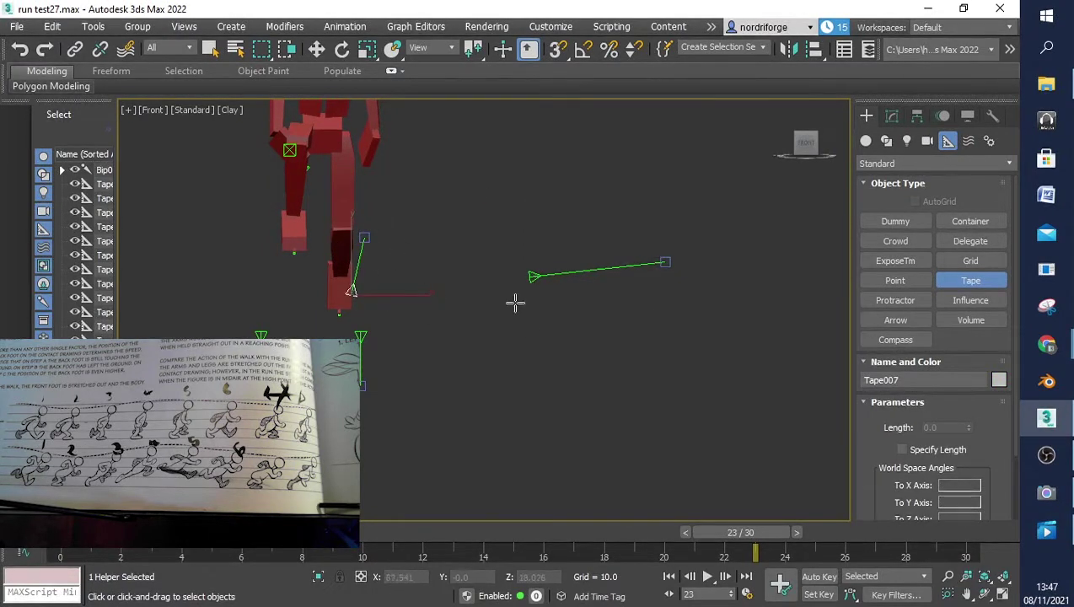
left_click(971, 281)
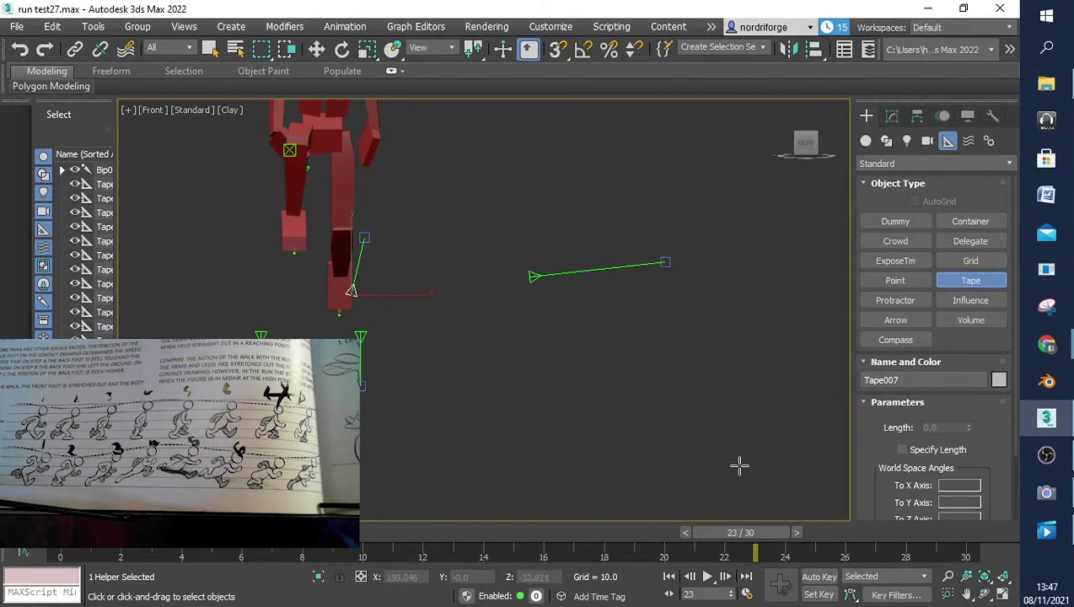
Return the biped to frame 0 and orbit the Front view into a zoomed-out angled view
left_click_drag(757, 548, 60, 548)
left_click(984, 594)
left_click_drag(532, 334, 423, 275)
scroll(423, 274, "down", 5)
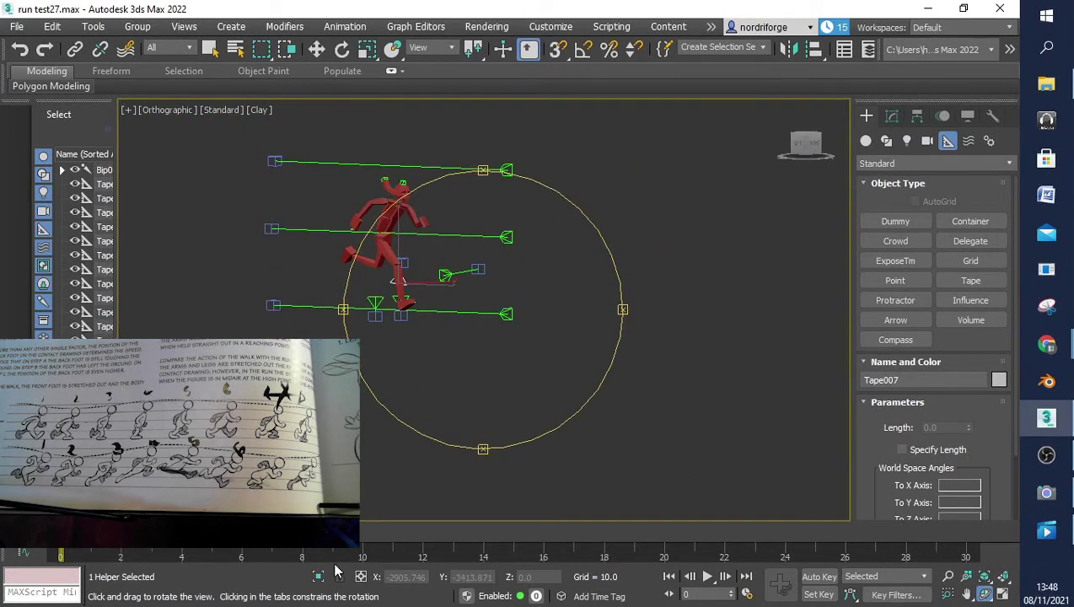
Go back to the first frame and orbit round to see the runner side-on
mouse_move(71, 532)
left_mouse_down()
mouse_move(936, 531)
mouse_move(60, 532)
left_mouse_up()
key("ctrl+r")
left_click_drag(369, 302, 435, 299)
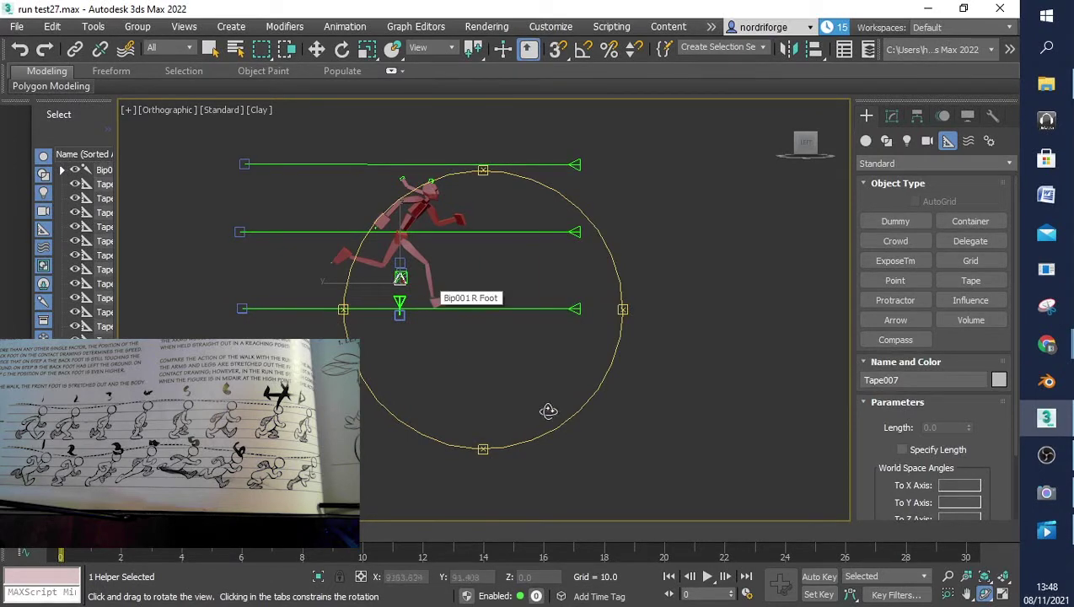
Play and stop the run cycle, then open the NTSC 0–30 Time Configuration
left_click(707, 577)
left_click(709, 578)
right_click(708, 581)
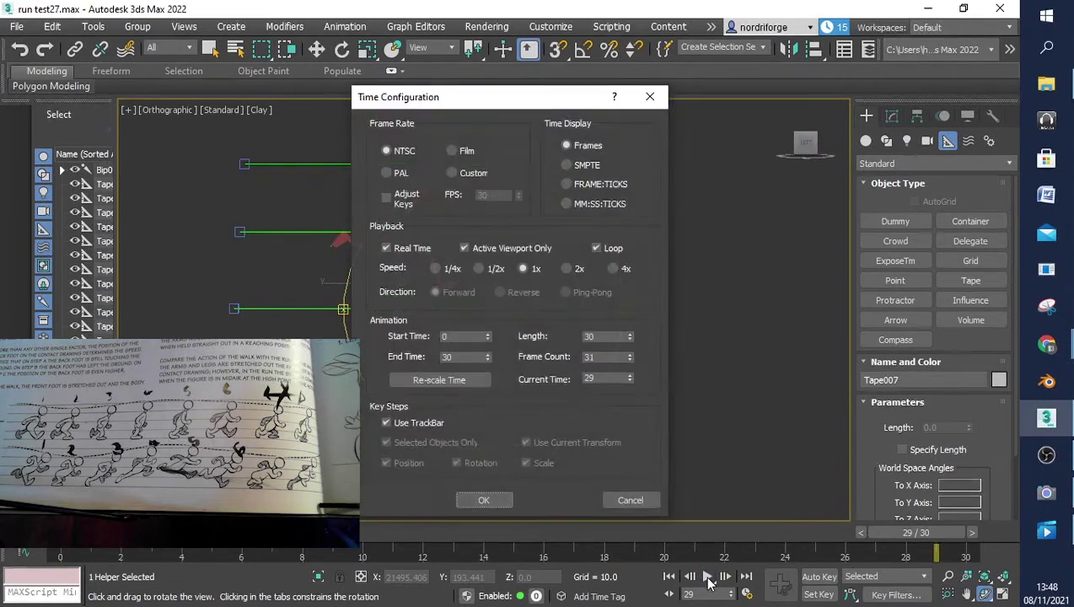
Cancel the Re-scale Time and Time Configuration dialogs, leaving the timing at 30 frames
left_click(457, 385)
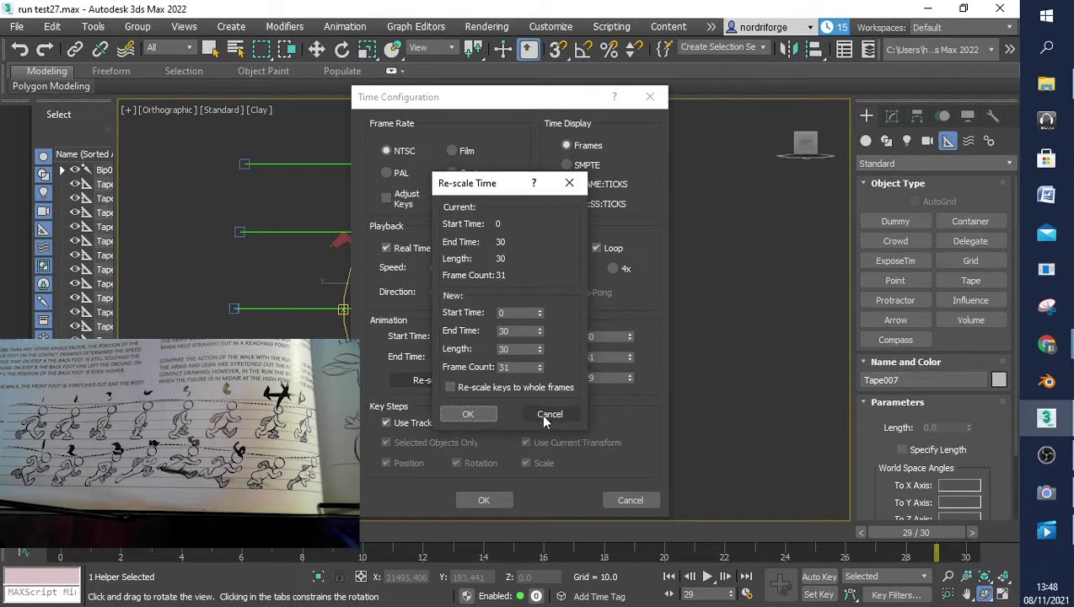
left_click(550, 414)
left_click(649, 97)
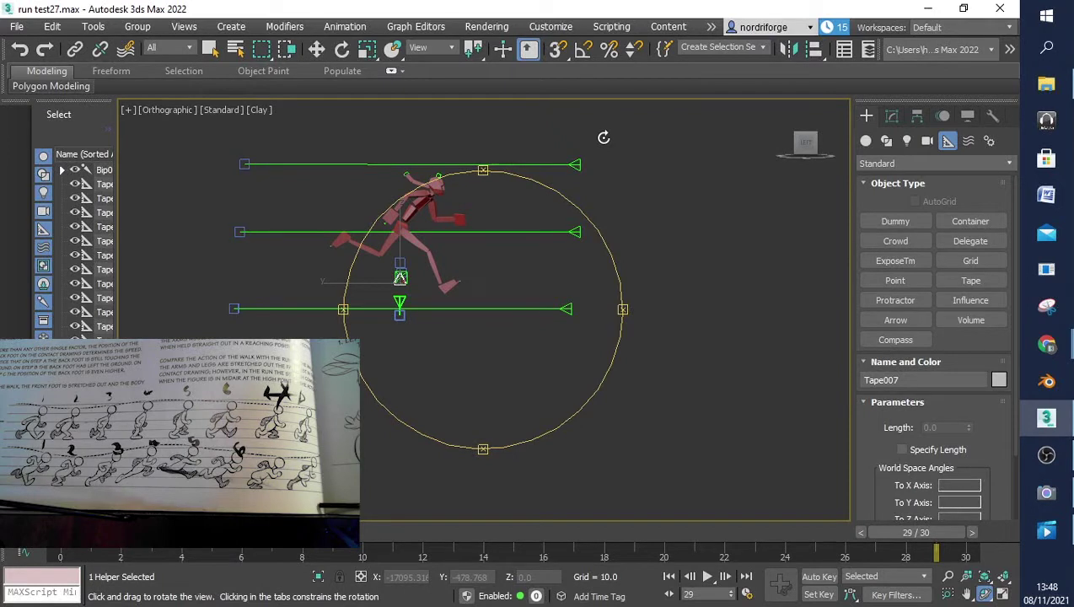
Exit orbit mode and bring up the viewport shading list from the [Clay] label
scroll(610, 237, "up", 4)
right_click(360, 310)
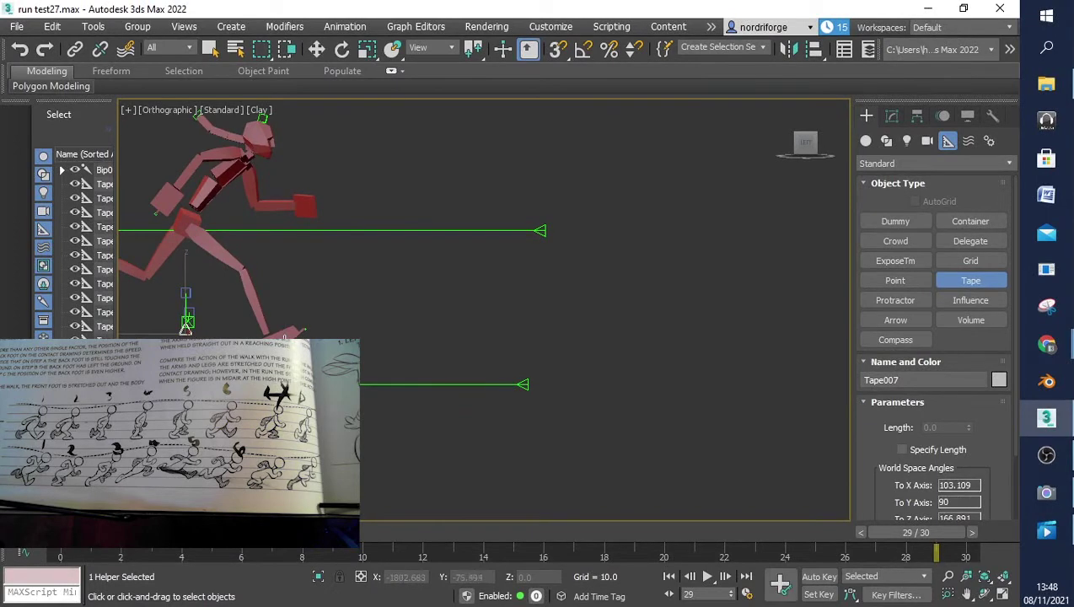
left_click(259, 111)
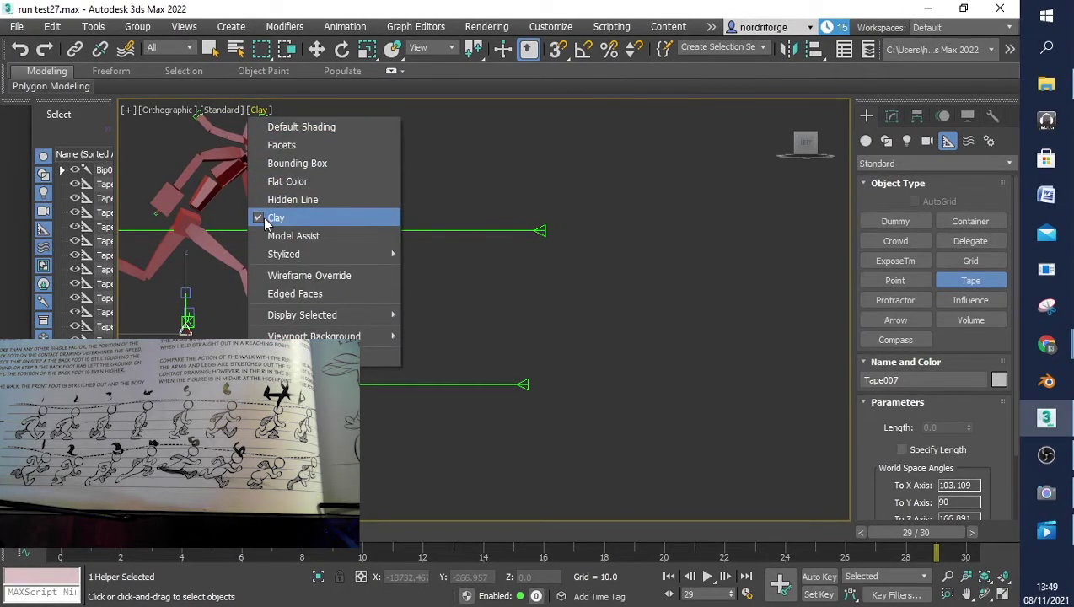
Switch the viewport to Default Shading and zoom and pan to frame the runner
left_click(294, 128)
scroll(315, 165, "down", 2)
scroll(430, 324, "up", 2)
scroll(430, 324, "up", 2)
left_click(964, 596)
left_click_drag(484, 259, 546, 333)
right_click(473, 330)
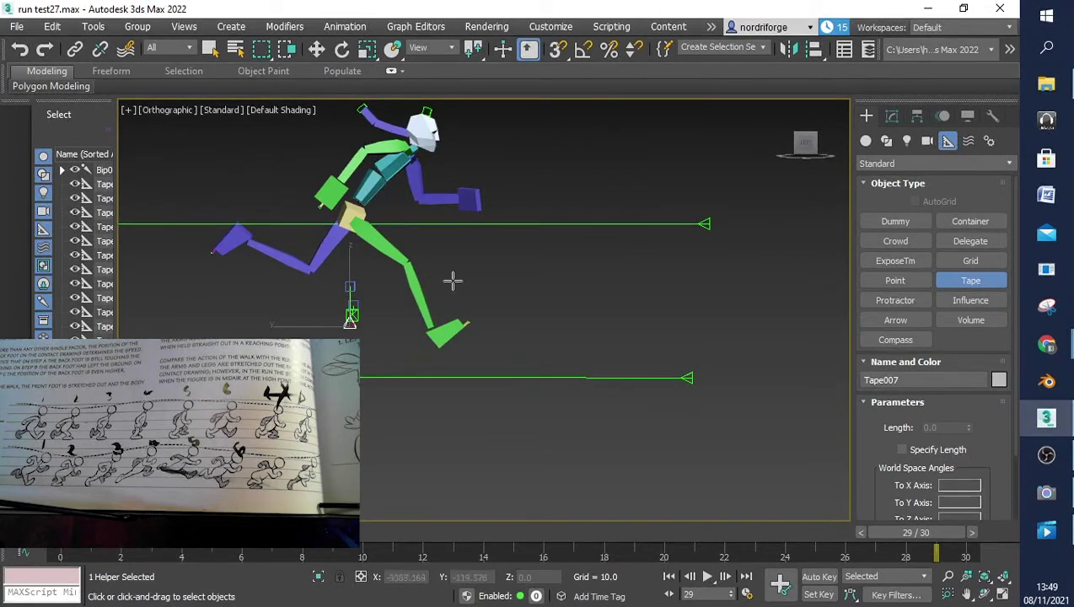
Stop tape creation, select the runner's left foot and return the animation to frame 0
right_click(291, 206)
left_click(278, 266)
left_click(235, 249)
left_click_drag(917, 532, 61, 556)
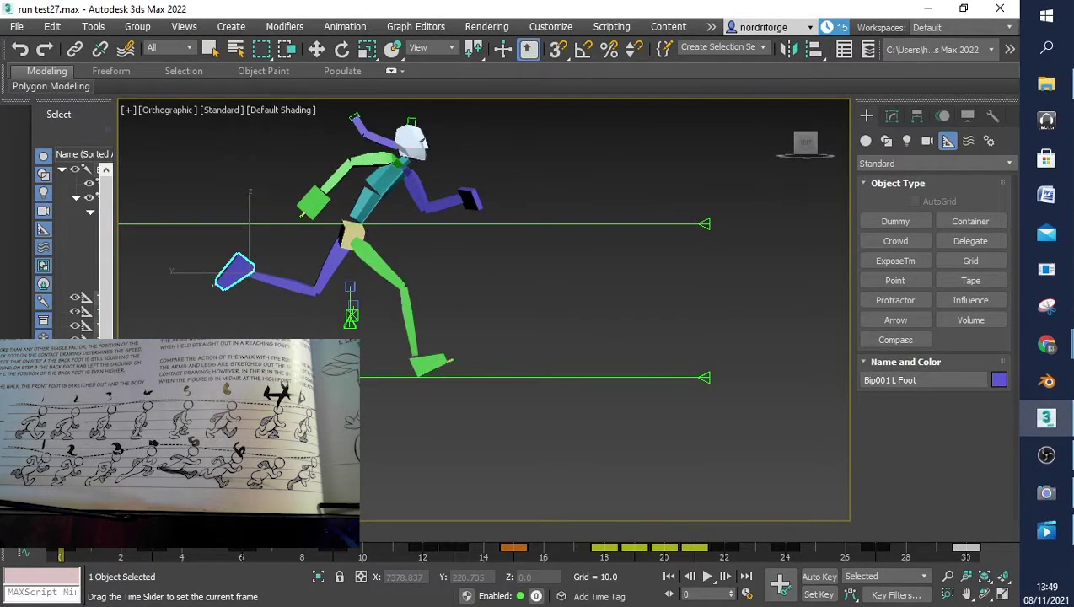
Select Bip001 R Foot and expand its Keyframing Tools and Key Info rollouts in the Motion panel
left_click(438, 360)
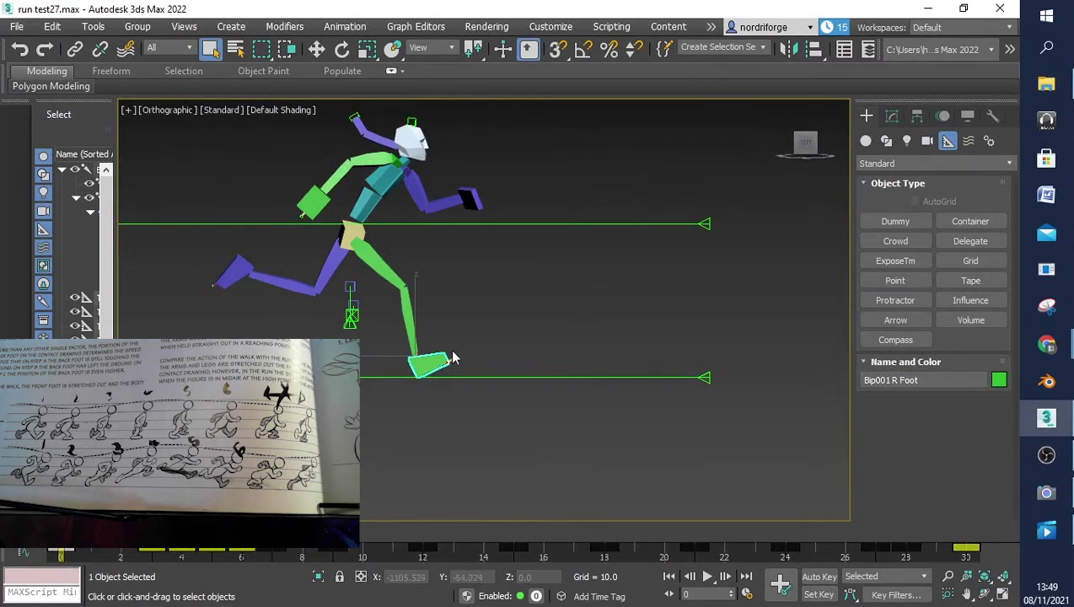
left_click(941, 118)
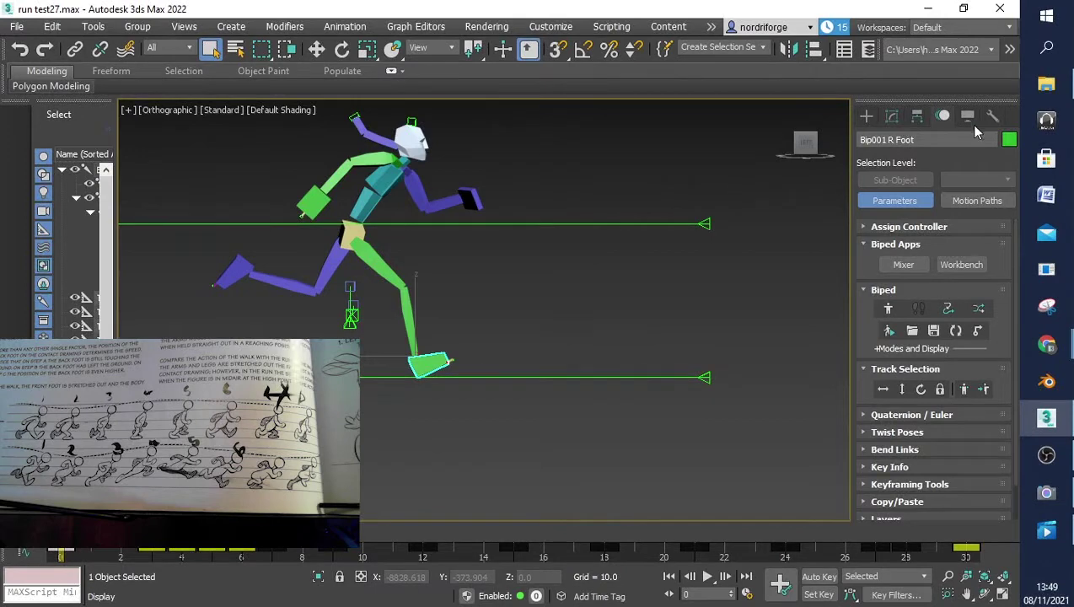
scroll(947, 392, "down", 2)
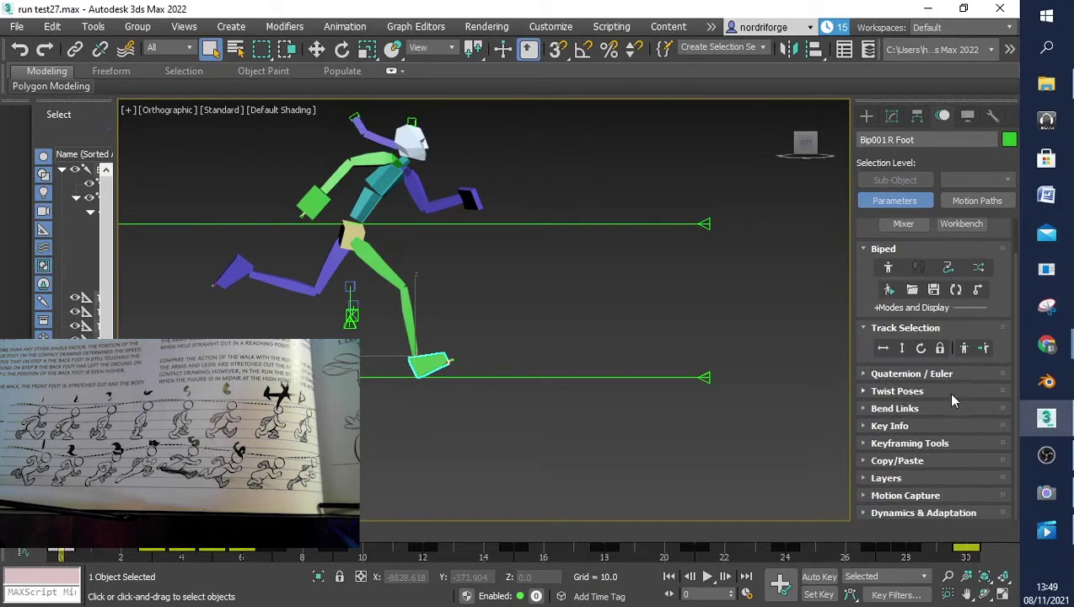
left_click(865, 443)
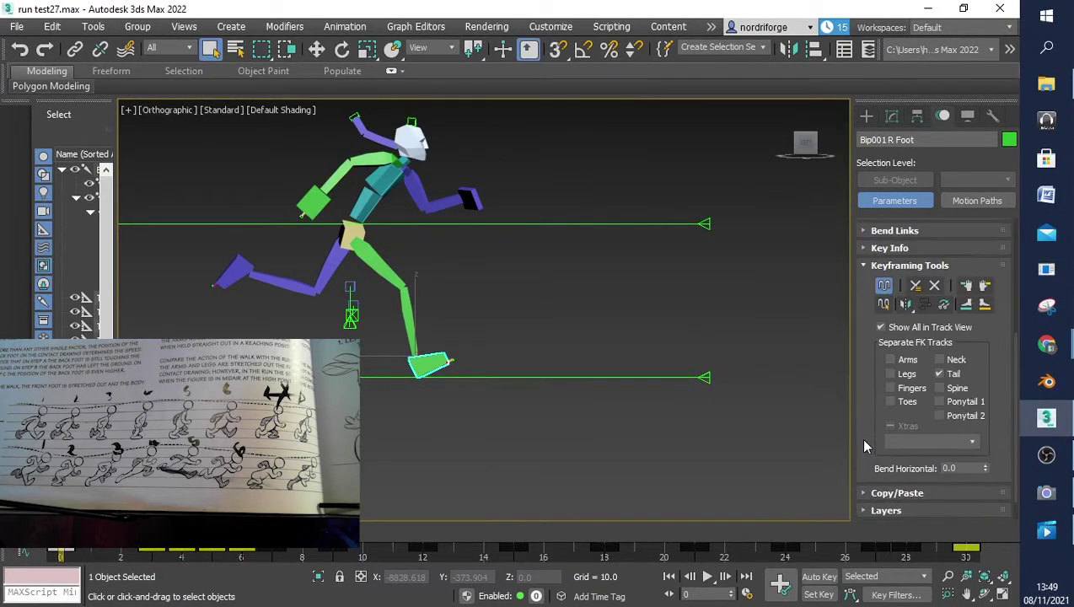
left_click(865, 248)
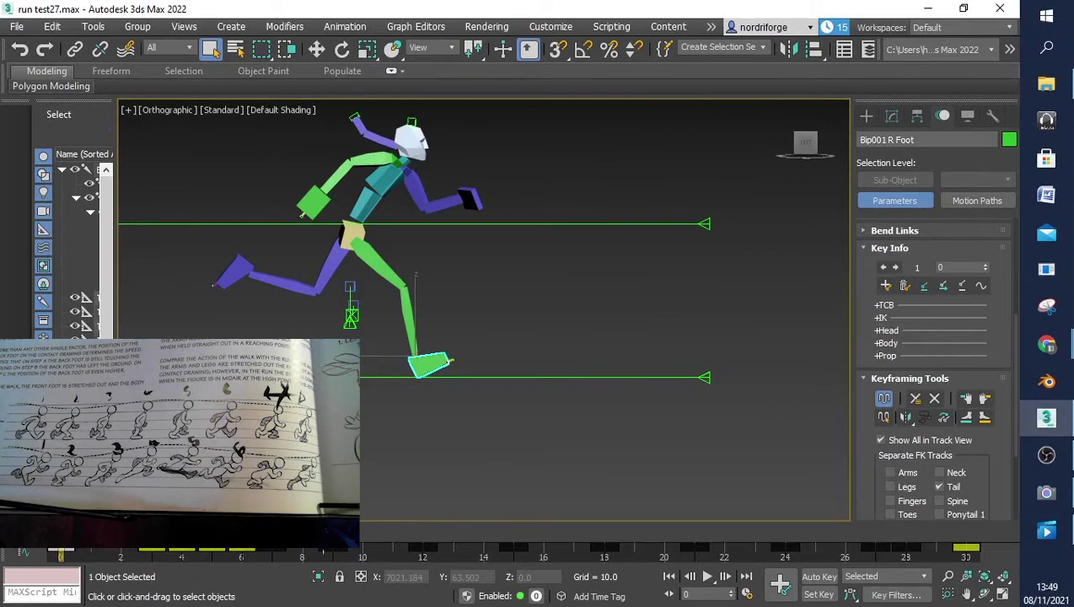
Turn on Auto Key and move the run to frame 3, the right foot's second key
left_click(819, 576)
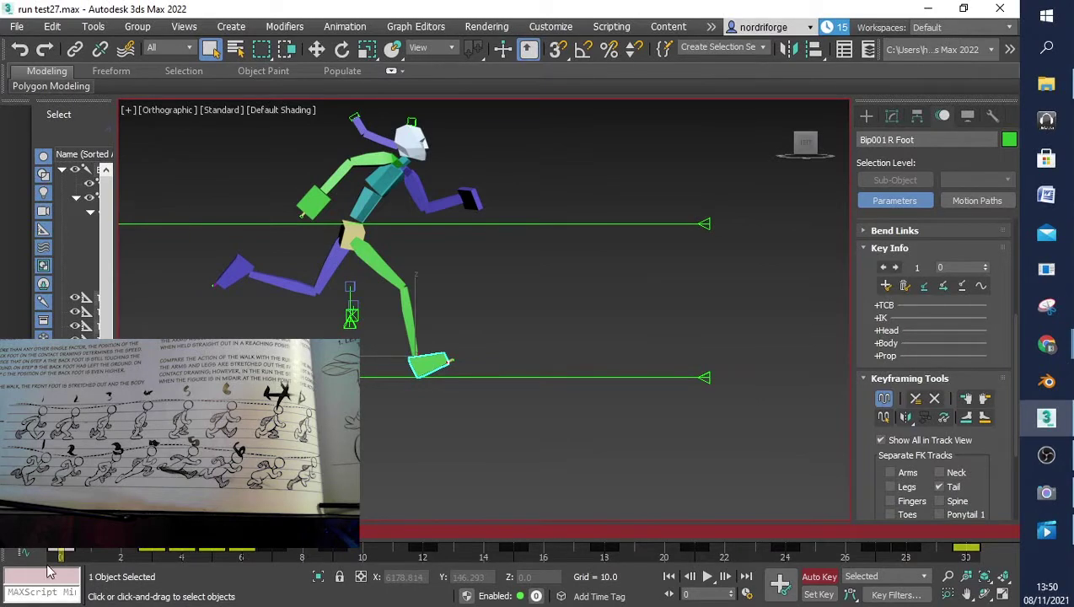
mouse_move(60, 554)
left_mouse_down()
mouse_move(211, 555)
mouse_move(48, 558)
left_mouse_up()
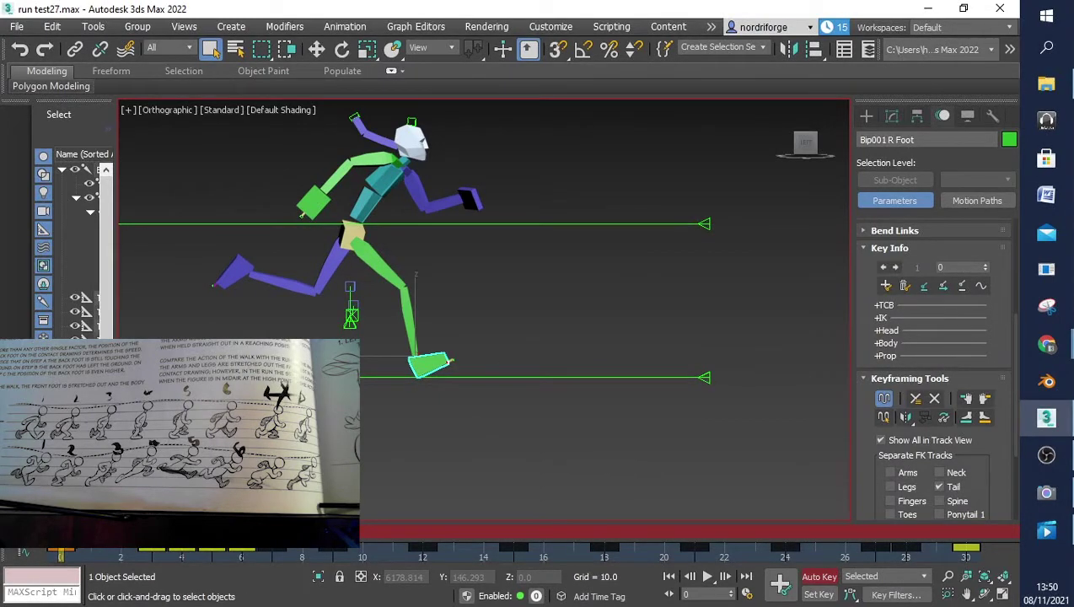
left_click_drag(61, 553, 152, 554)
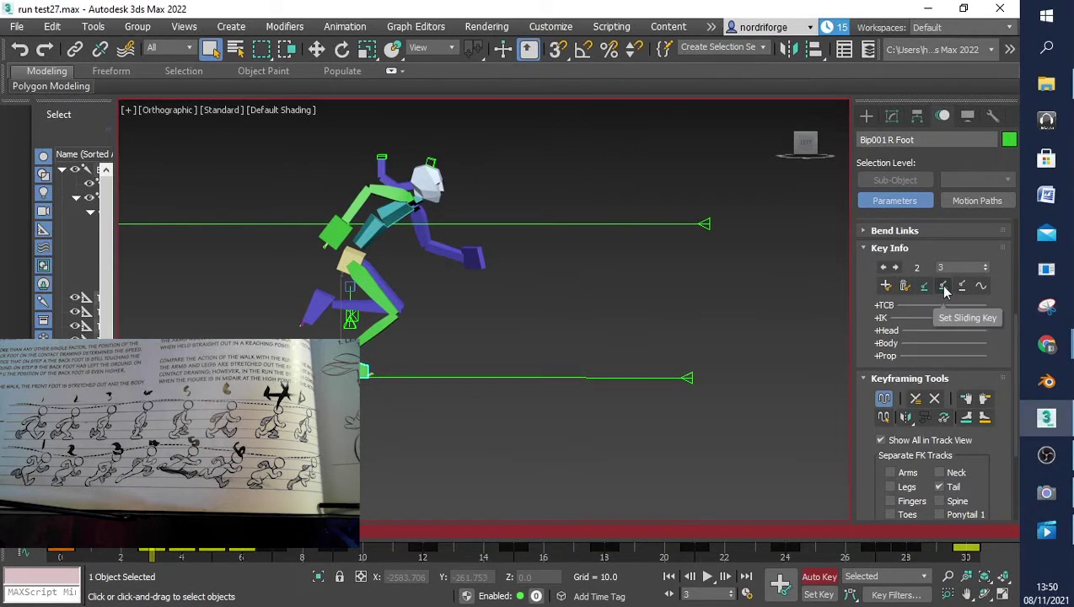
Scrub the run cycle through its keys, back to frame 0, then forward to frame 22
left_click_drag(152, 554, 211, 554)
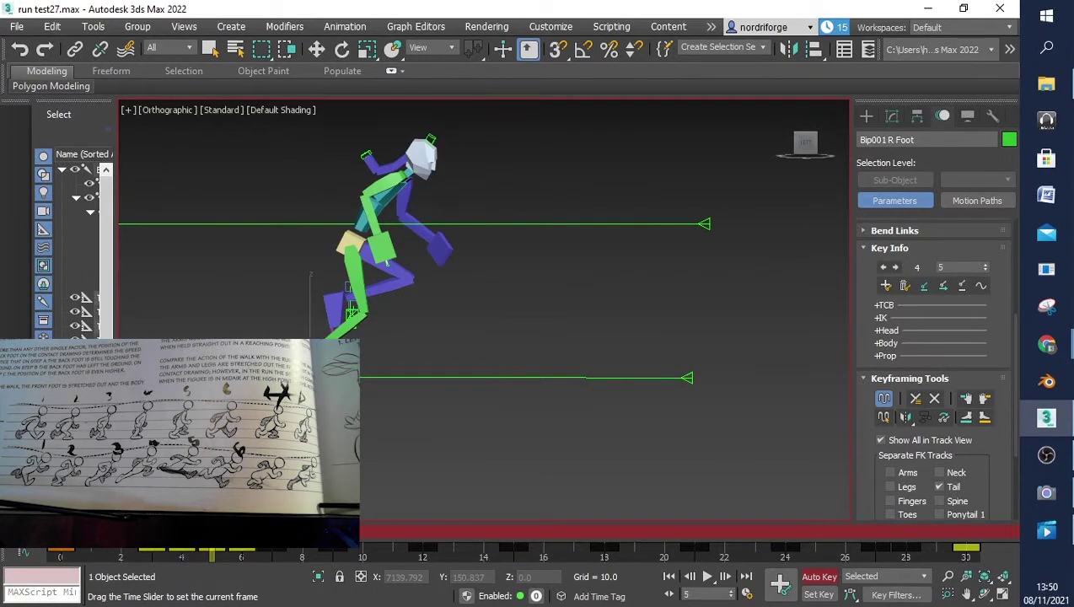
left_click_drag(210, 554, 24, 569)
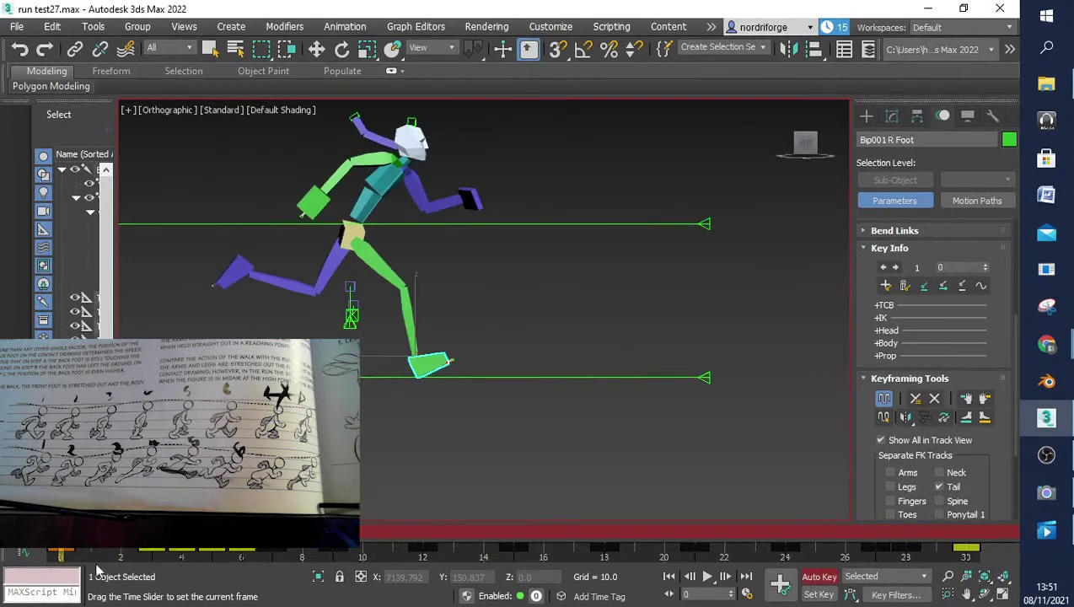
left_click_drag(123, 570, 282, 561)
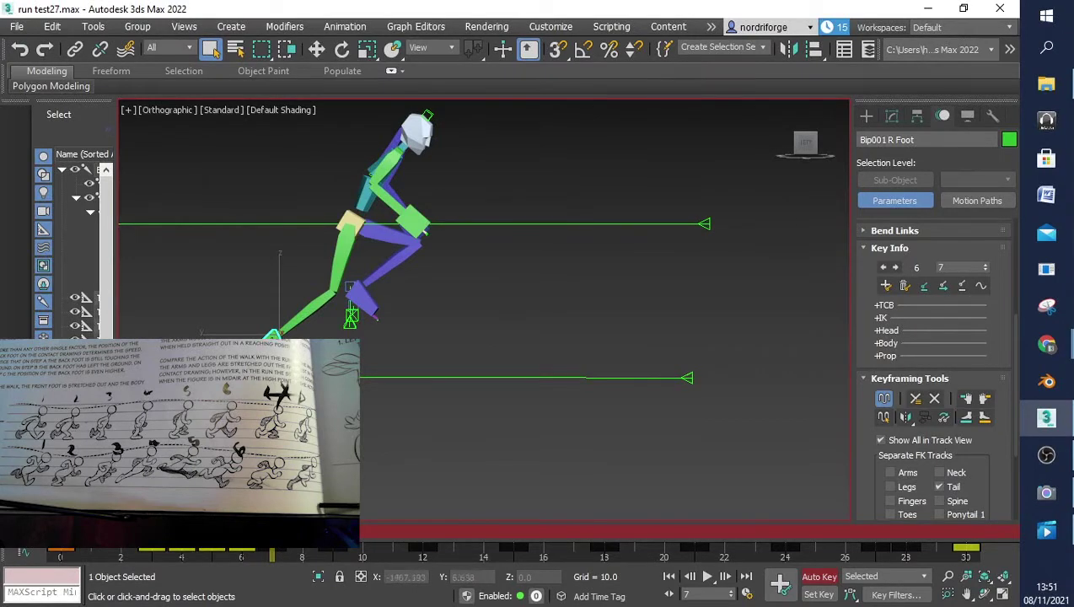
left_click_drag(278, 532, 739, 554)
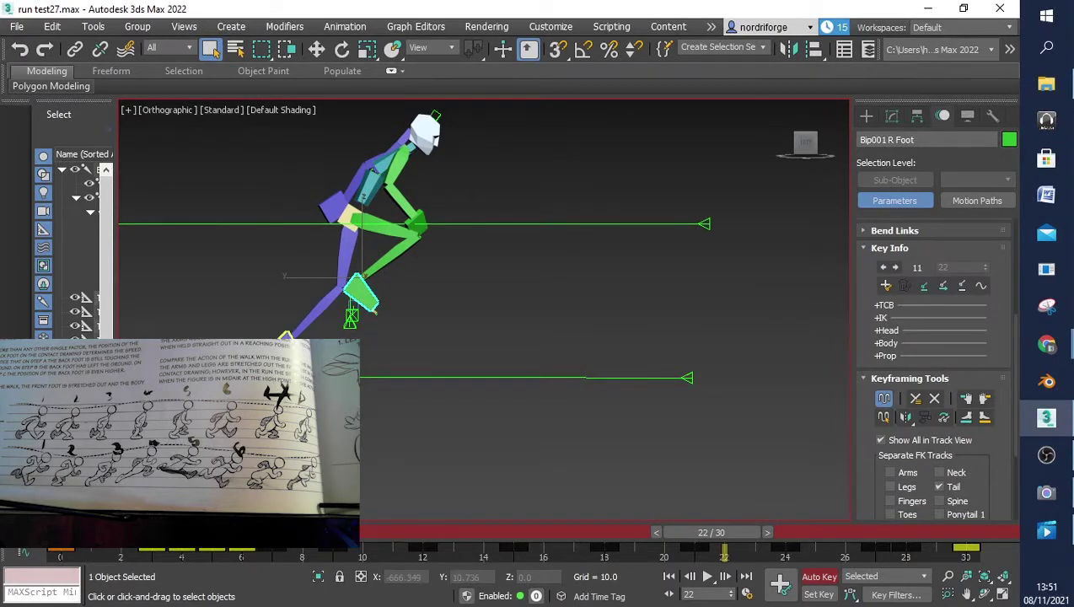
Switch the viewport shading to Wireframe
scroll(360, 409, "down", 2)
scroll(294, 357, "up", 2)
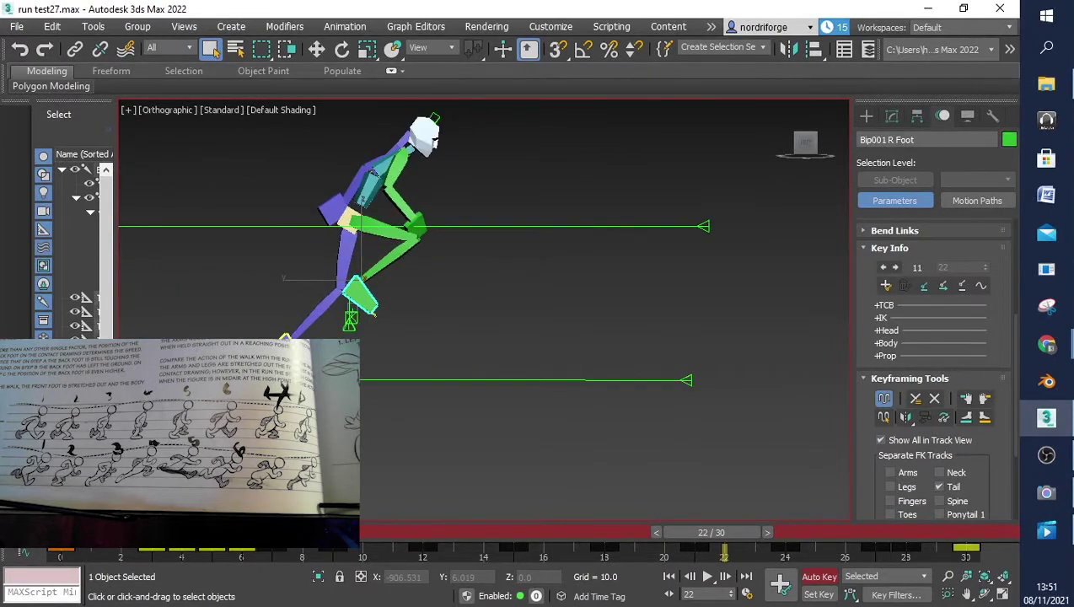
left_click(272, 110)
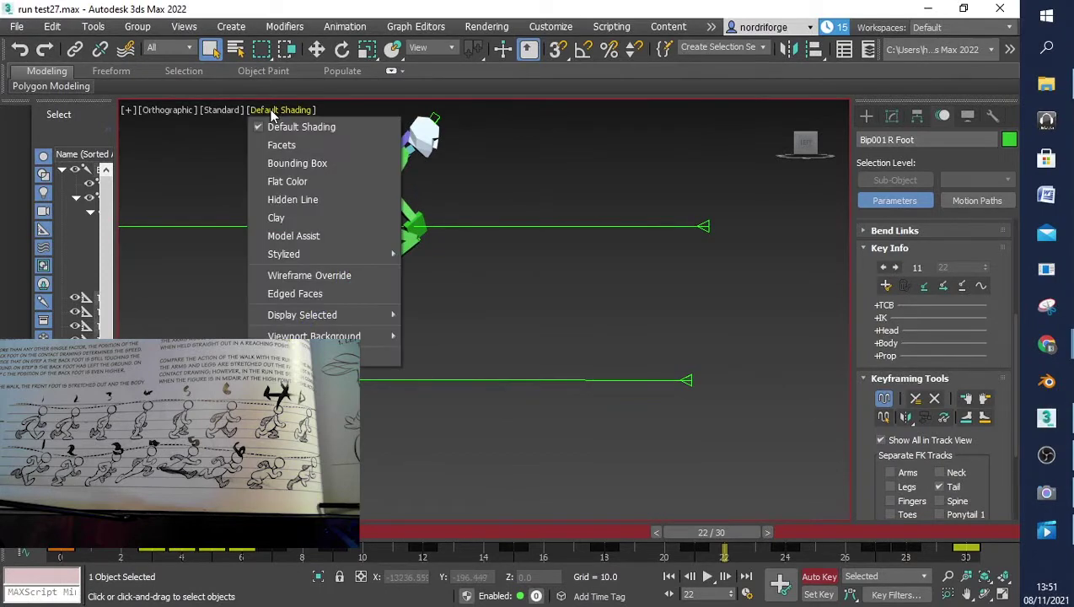
left_click(301, 277)
scroll(300, 276, "up", 2)
scroll(877, 382, "down", 5)
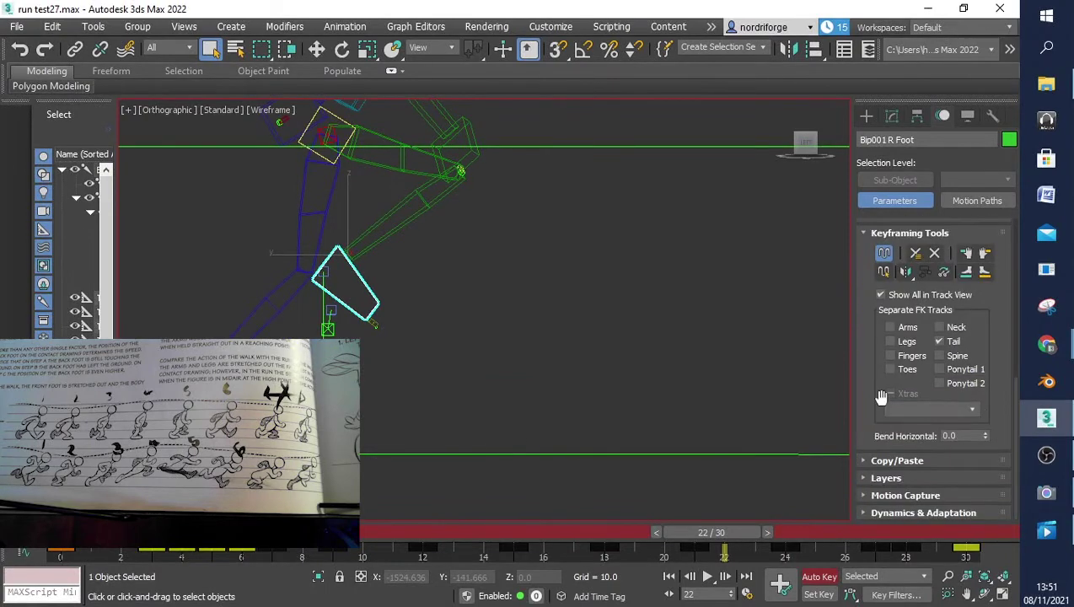
scroll(878, 478, "up", 3)
scroll(879, 474, "up", 3)
scroll(881, 479, "down", 5)
scroll(881, 482, "down", 1)
scroll(870, 460, "up", 7)
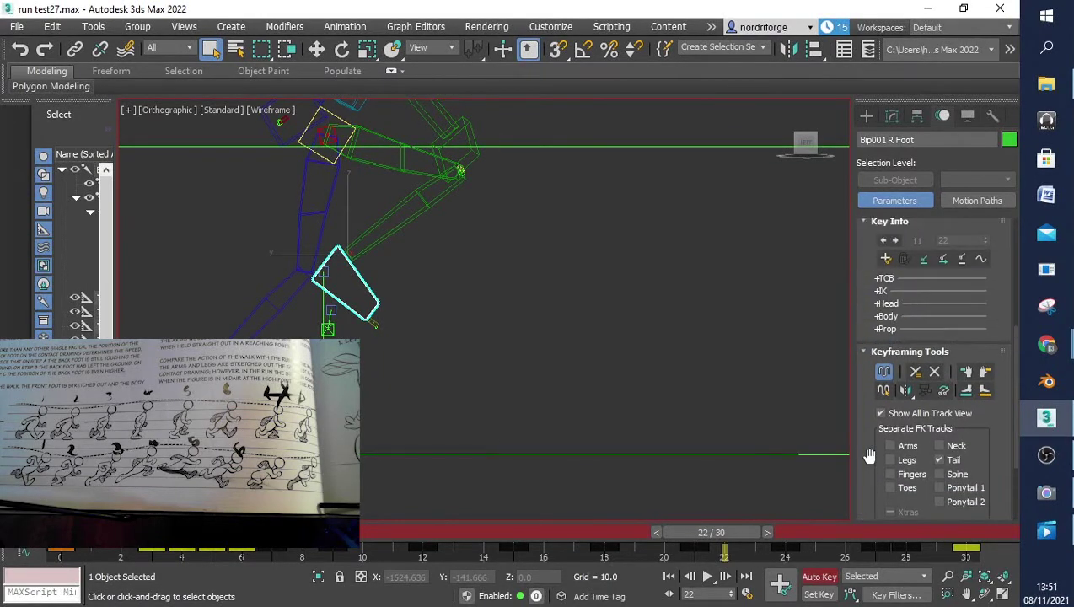
Show the foot key's IK options and Pivot Selection grid, then orbit at frame 0
left_click(881, 338)
left_click(972, 390)
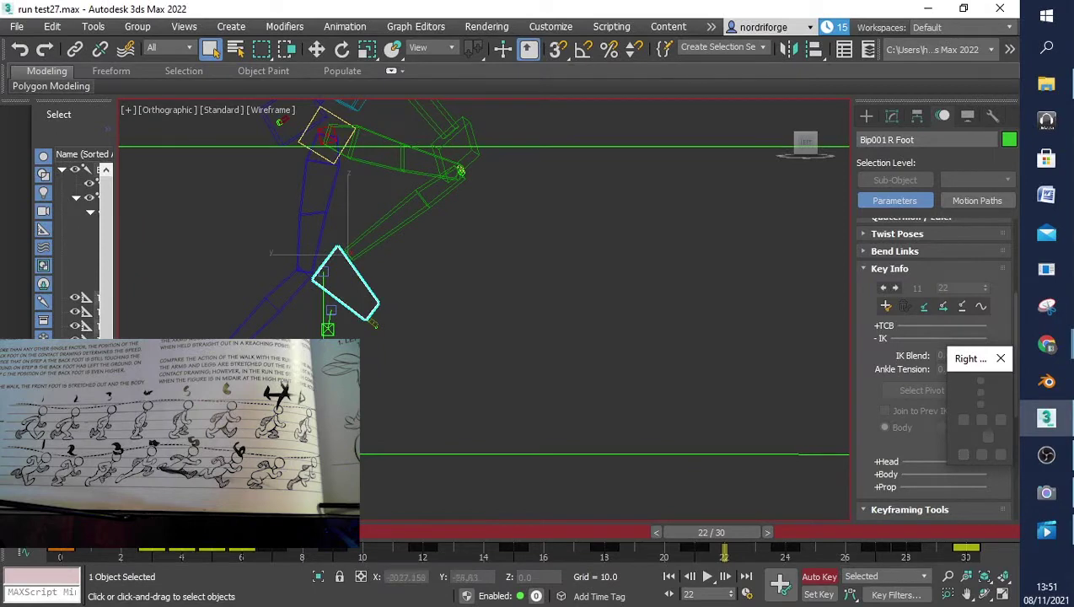
left_click_drag(749, 542, 370, 536)
scroll(564, 345, "down", 3)
left_click(988, 595)
left_click_drag(587, 331, 522, 400)
Frame the view on the right foot and move the pivot grid window aside
key("z")
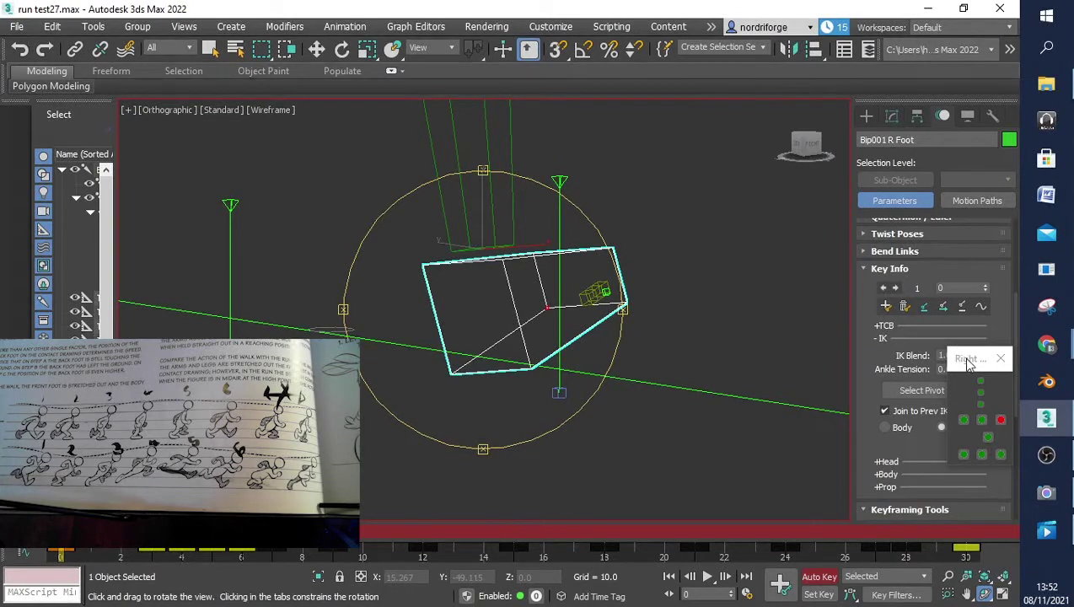
left_click_drag(970, 361, 751, 330)
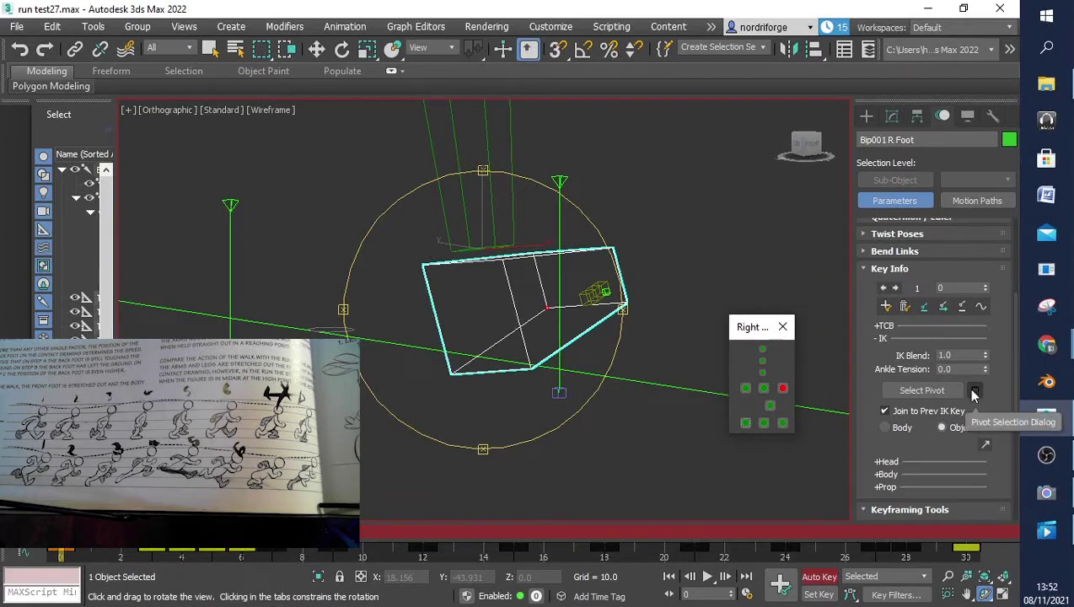
left_click_drag(750, 327, 793, 217)
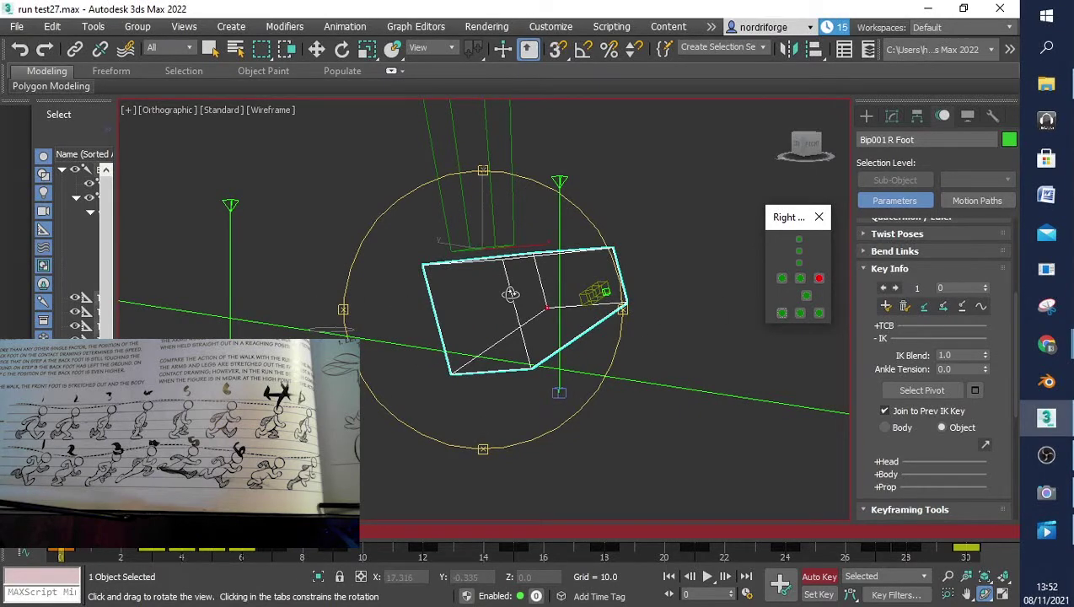
Rotate the right foot about 49 degrees around its chosen pivot
right_click(510, 293)
right_click(521, 287)
left_click(549, 307)
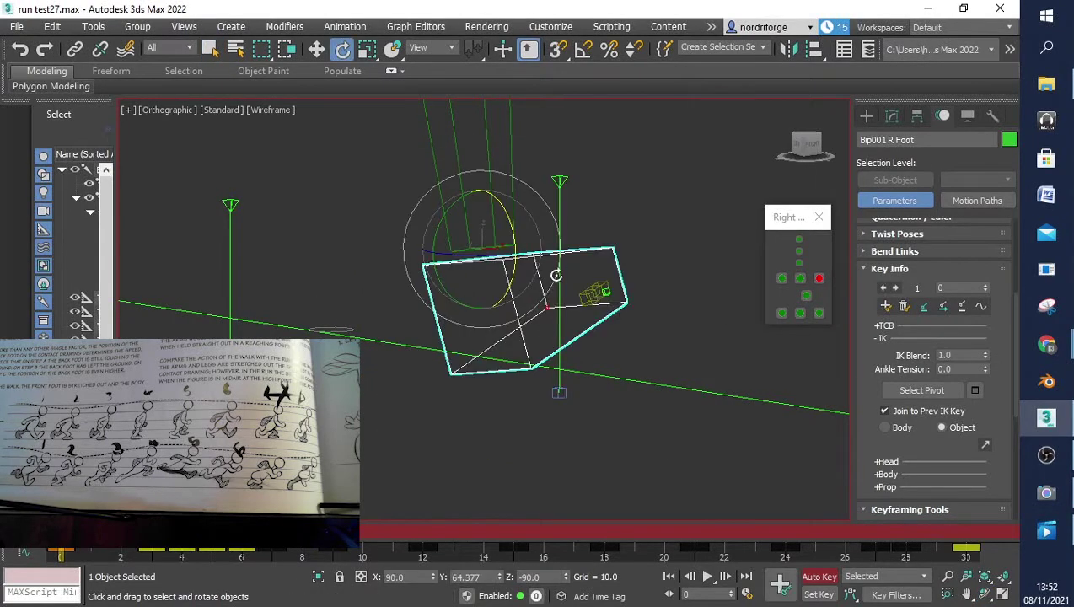
middle_click_drag(507, 272, 507, 268, "alt")
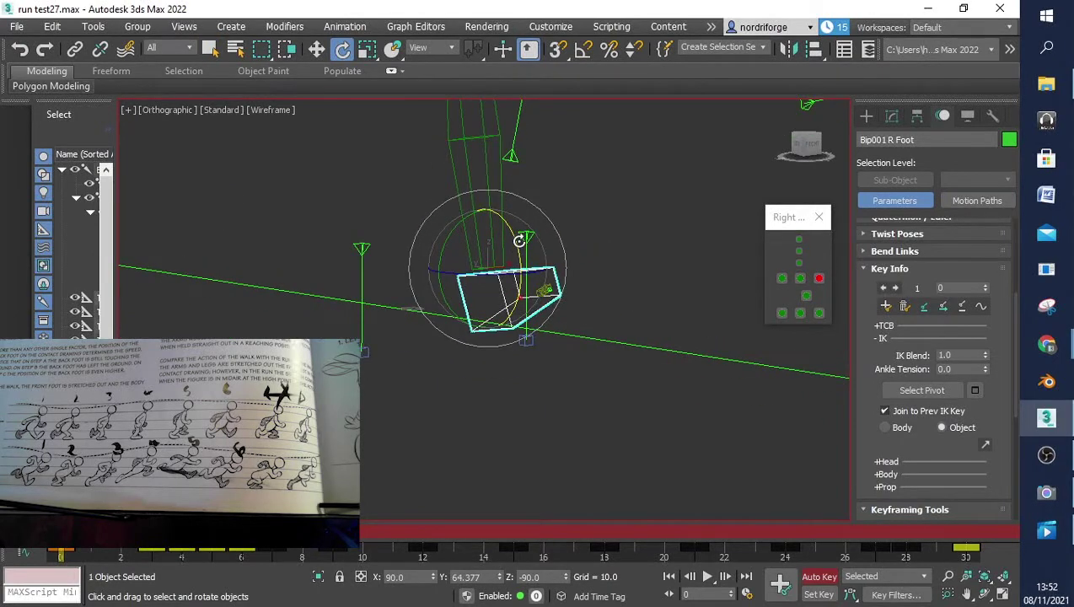
left_click_drag(519, 241, 512, 324)
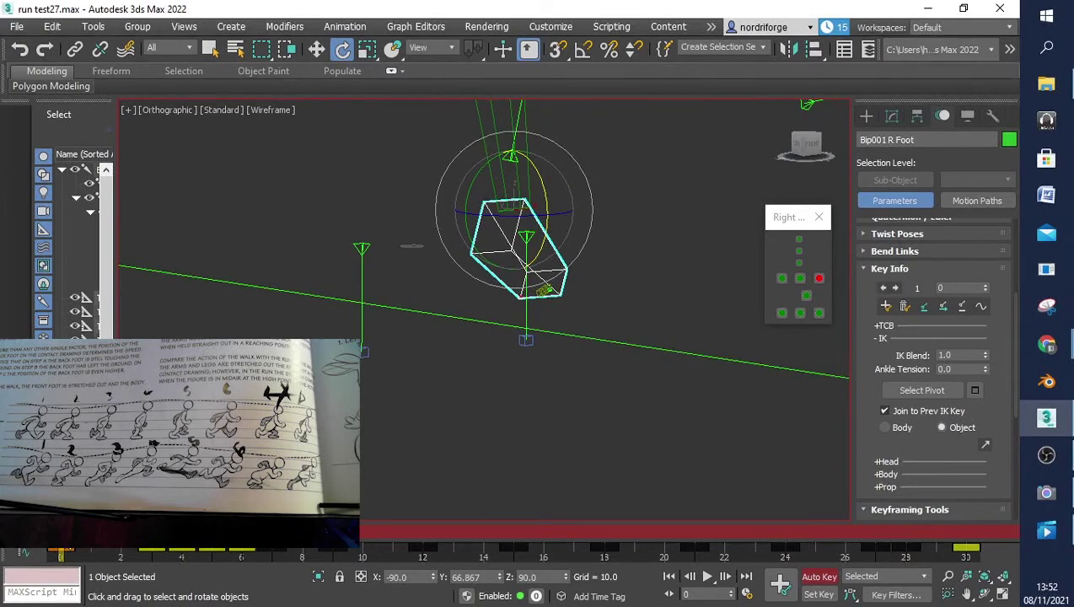
With Auto Key off, roll the right foot about 23° around its pivot at frame 3
left_click(815, 578)
left_click_drag(60, 554, 151, 554)
key("e")
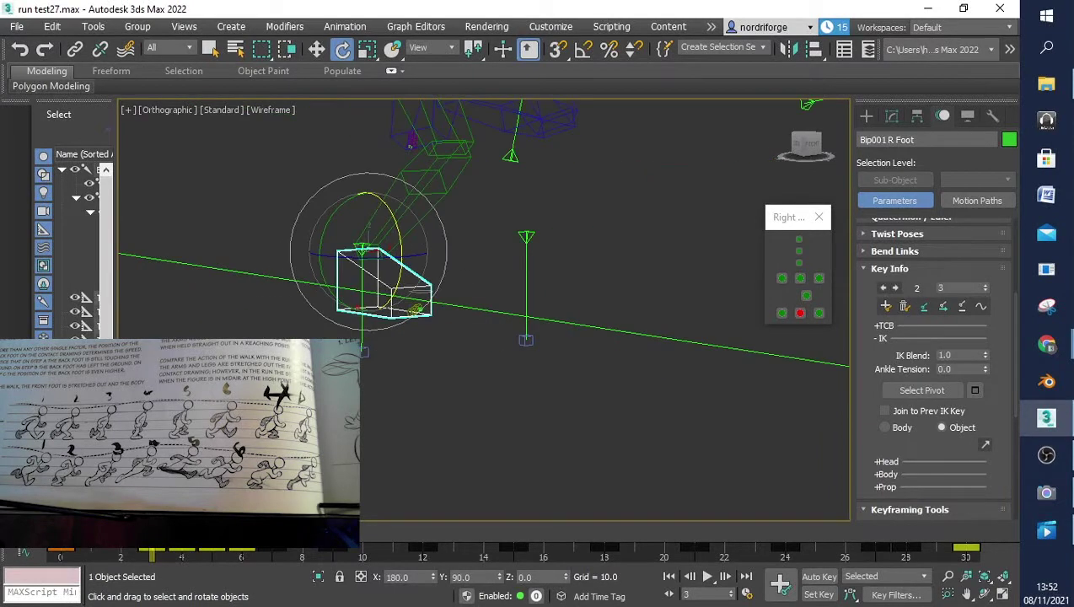
left_click(985, 594)
left_click_drag(422, 358, 517, 355)
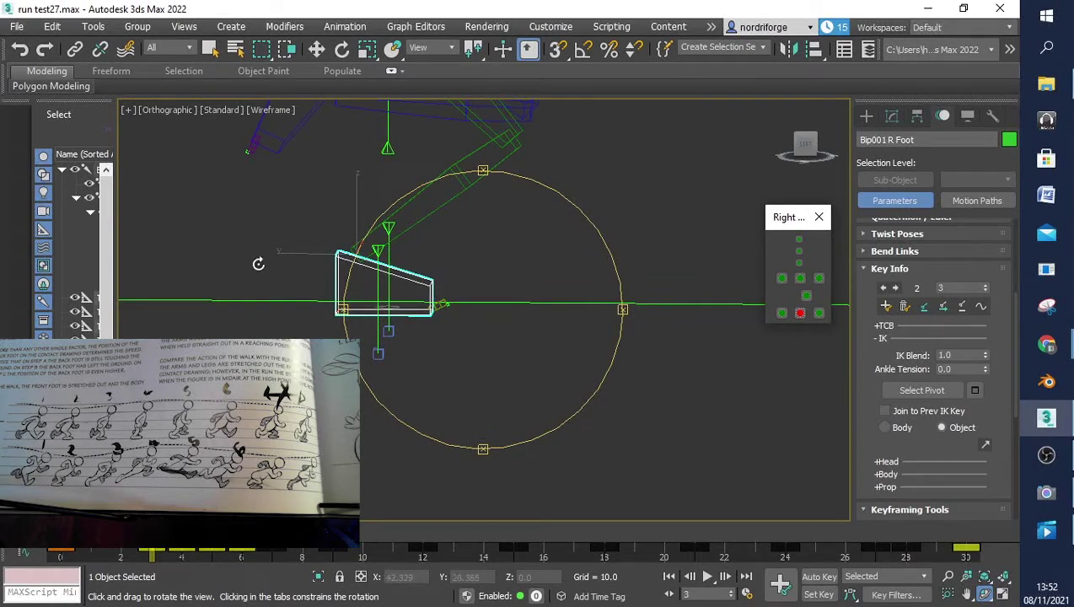
right_click(290, 240)
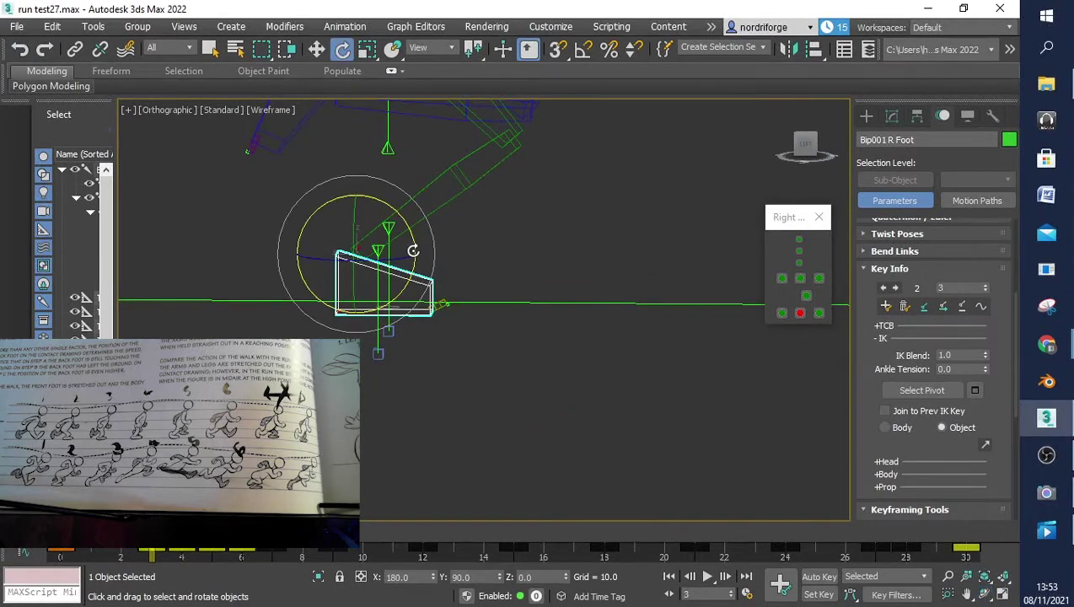
mouse_move(418, 247)
left_mouse_down()
mouse_move(430, 266)
mouse_move(400, 232)
mouse_move(412, 239)
left_mouse_up()
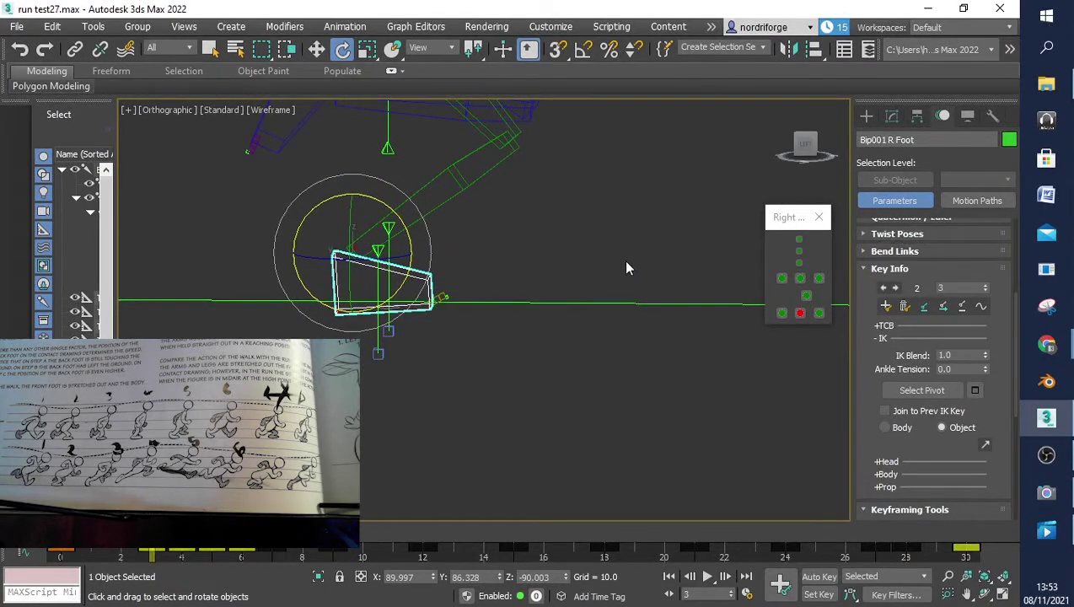
scroll(619, 267, "down", 5)
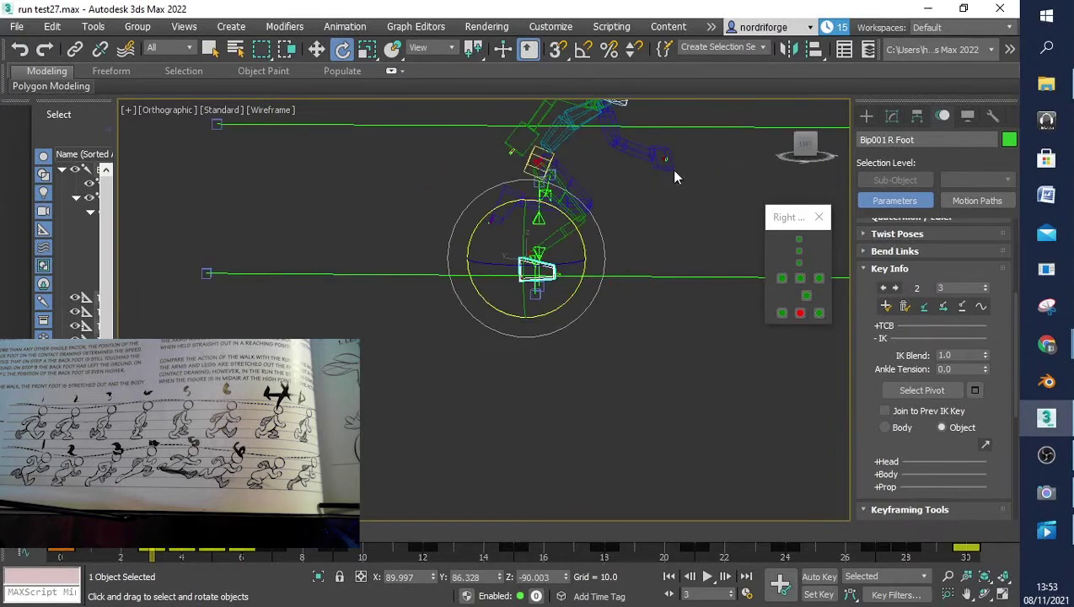
Select the left hand, orbit, and restore the earlier side view of the rig
left_click(669, 159)
middle_click_drag(666, 160, 568, 355, "alt")
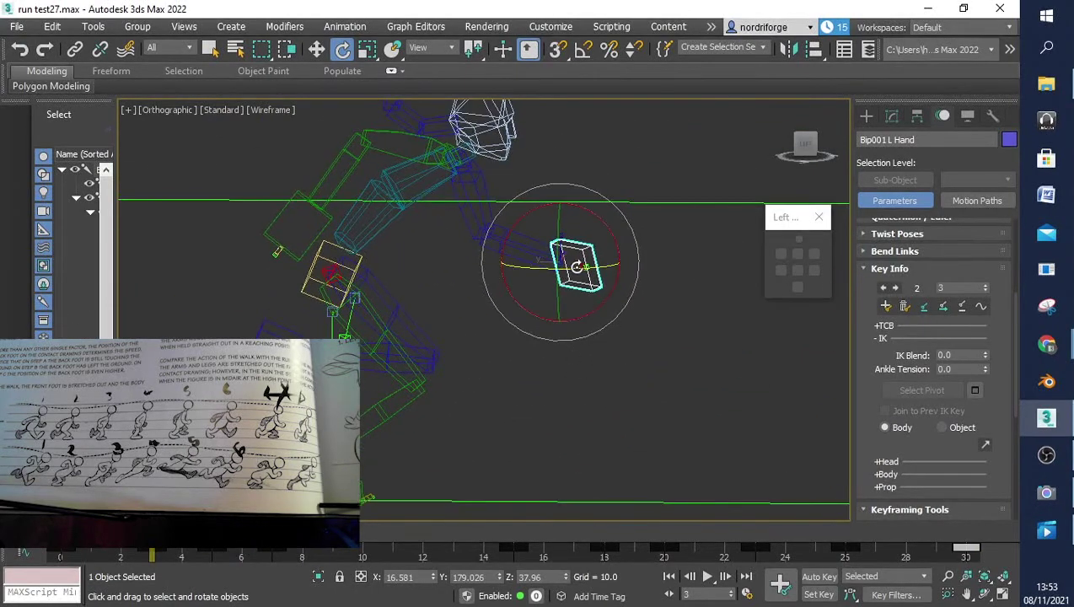
key("shift+z")
key("shift+z")
left_click_drag(865, 371, 801, 221)
scroll(558, 300, "up", 5)
scroll(556, 302, "up", 4)
scroll(548, 303, "down", 6)
scroll(540, 315, "down", 5)
scroll(456, 373, "up", 2)
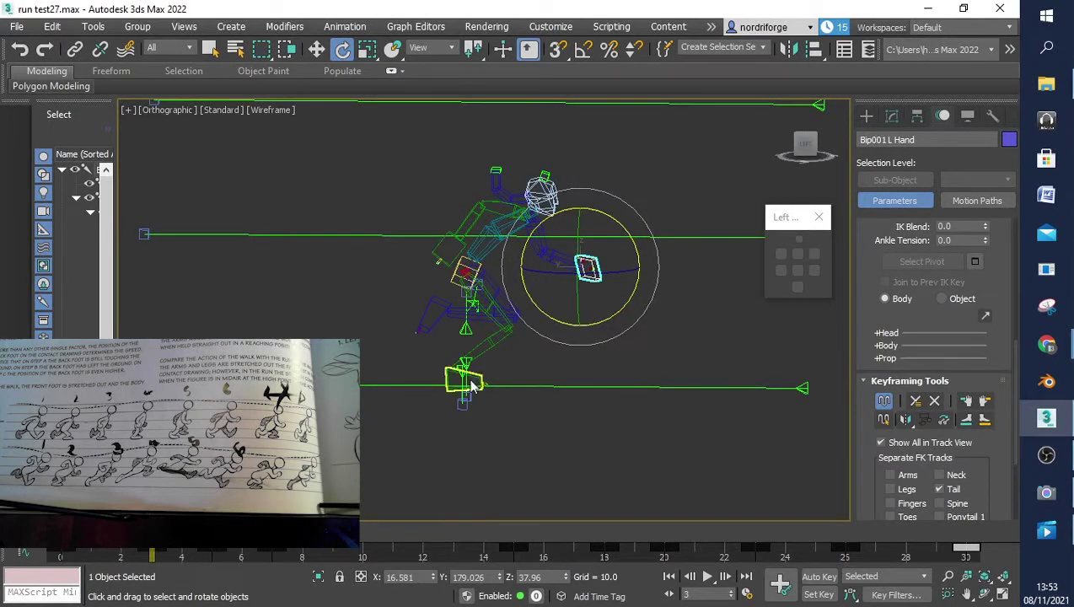
Select the left foot to show its keys and scrub the run to frame 15
left_click(434, 318)
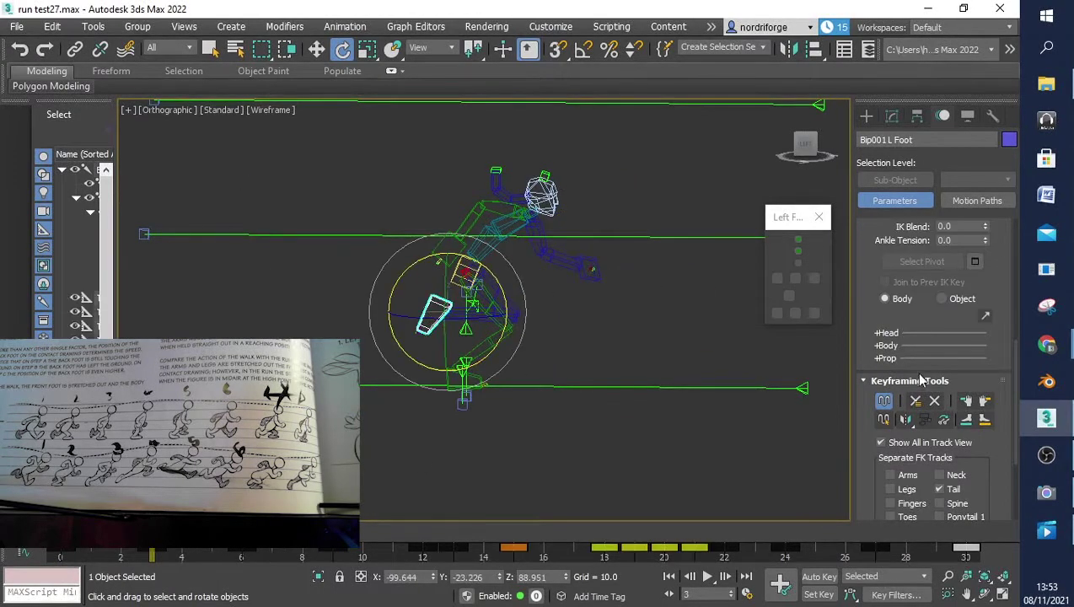
scroll(919, 379, "down", 5)
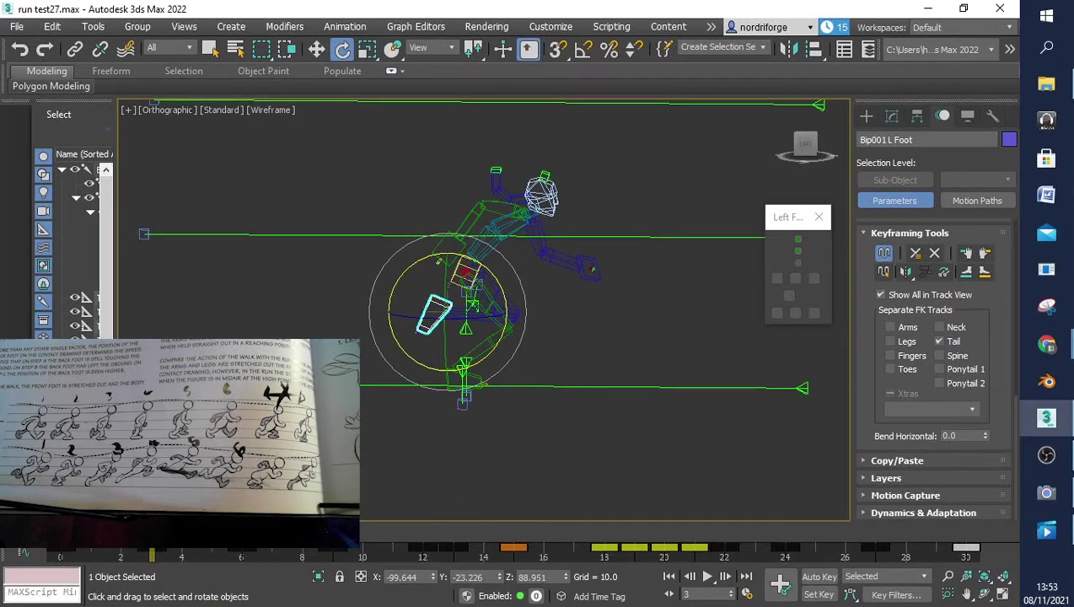
left_click_drag(151, 533, 510, 546)
key("e")
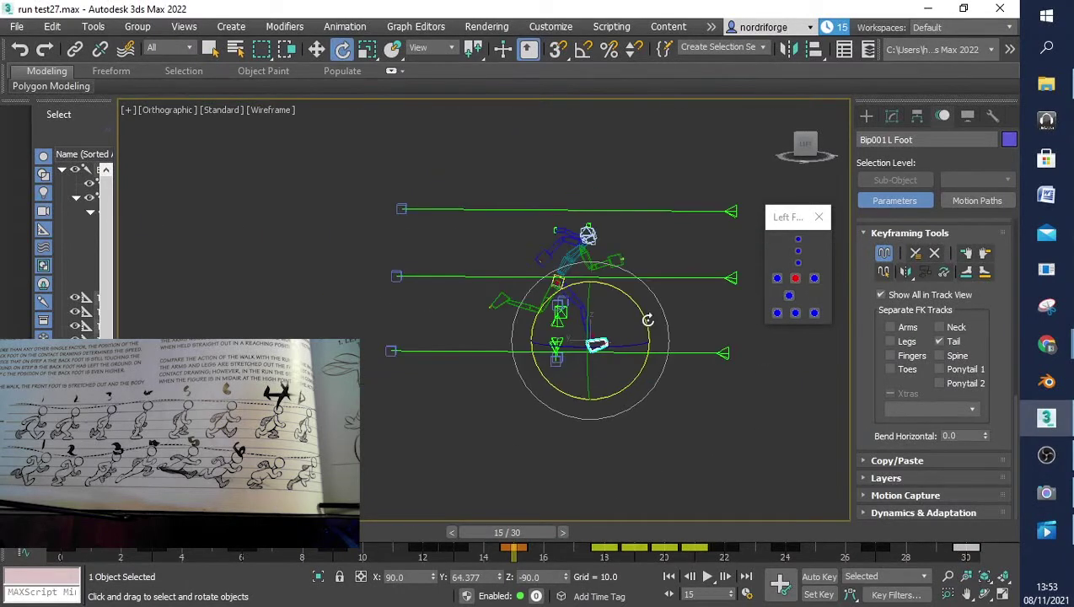
Scrub through the whole run from frame 0 to 30, ending at frame 25 with Rotate active
left_click_drag(540, 540, 60, 555)
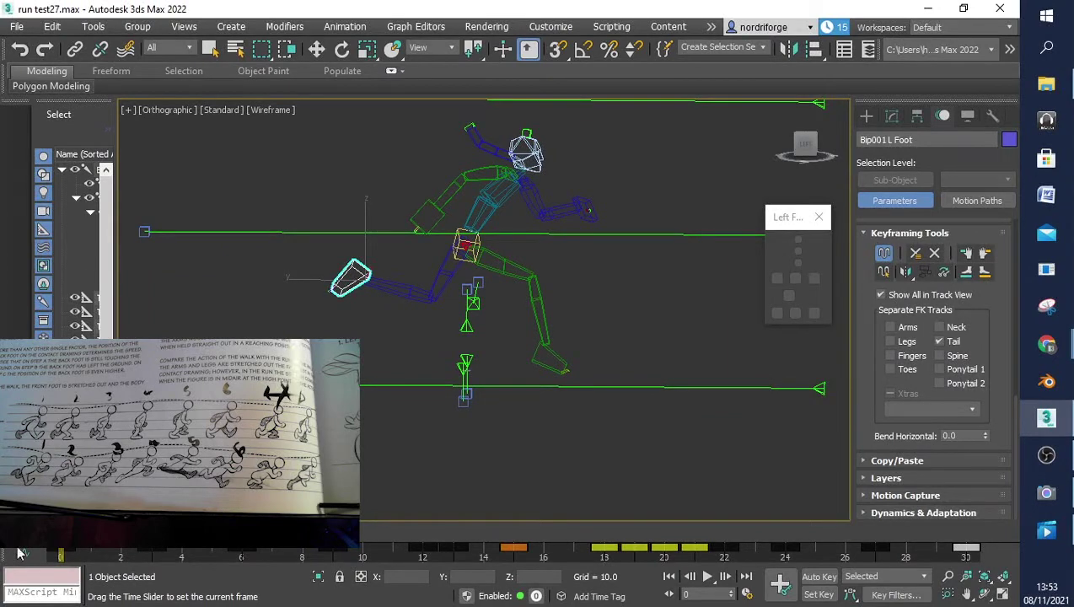
left_click_drag(31, 552, 788, 527)
key("e")
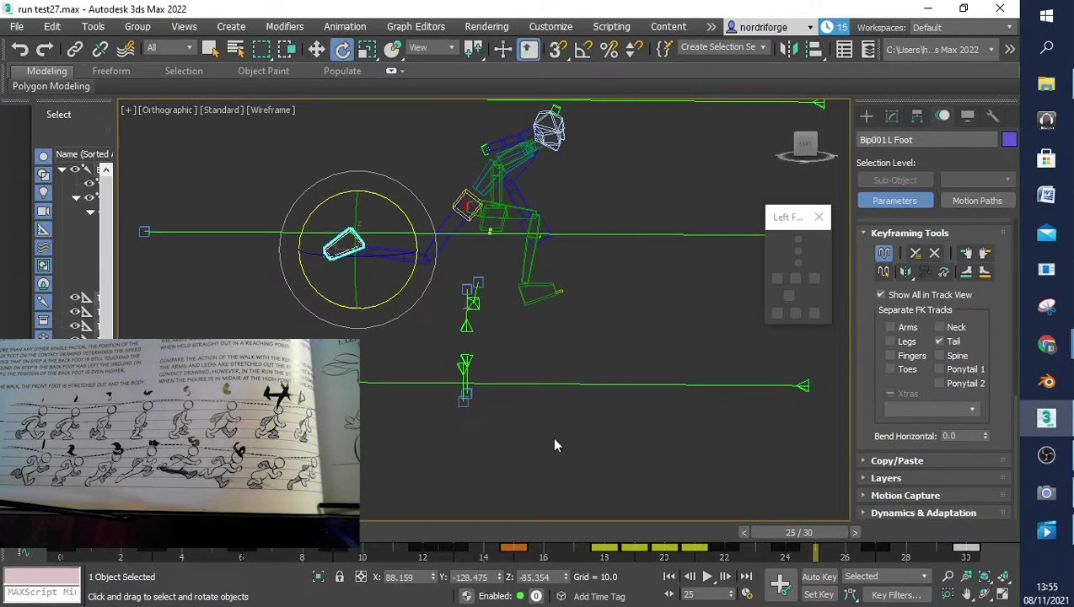
Orbit around the biped and set the viewport shading to Facets
left_click(983, 594)
left_click_drag(547, 333, 455, 312)
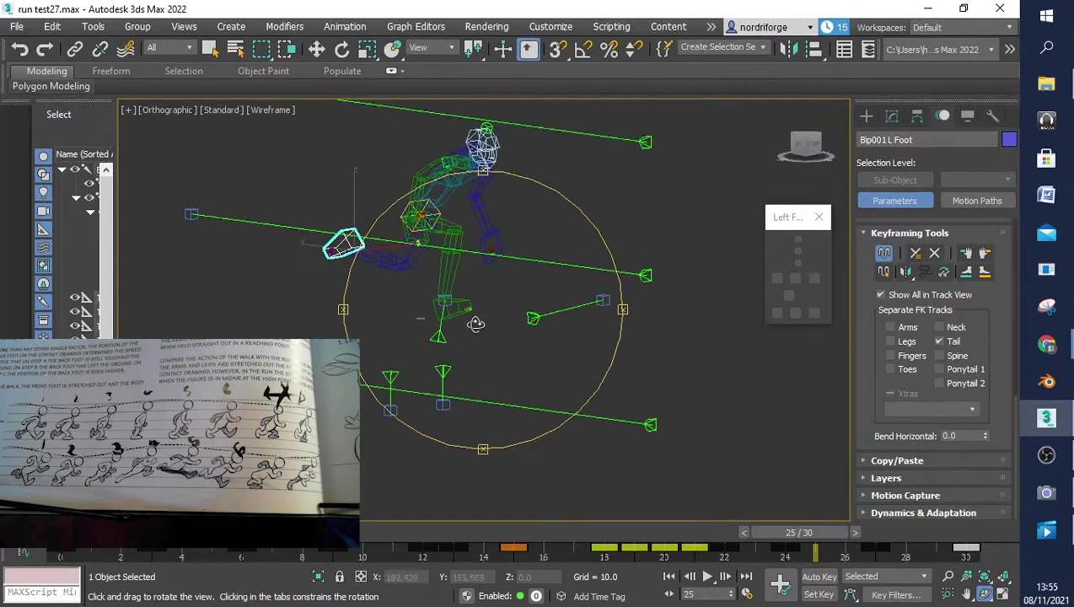
left_click(271, 109)
left_click(283, 146)
Switch the viewport to Clay shading and play back the run cycle
key("e")
right_click(267, 164)
mouse_move(279, 118)
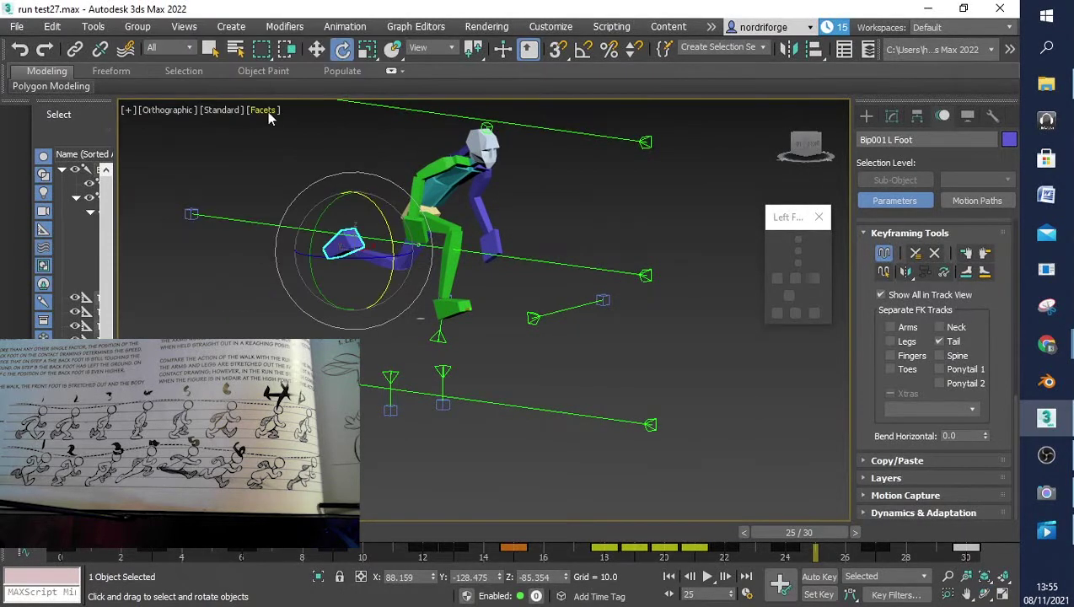
left_click(265, 110)
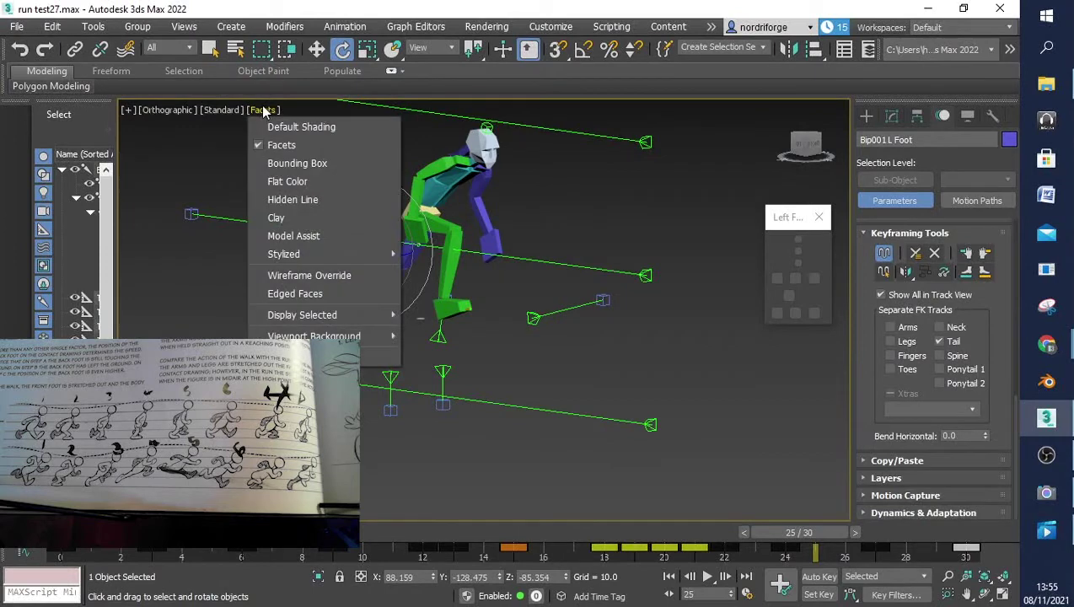
left_click(295, 219)
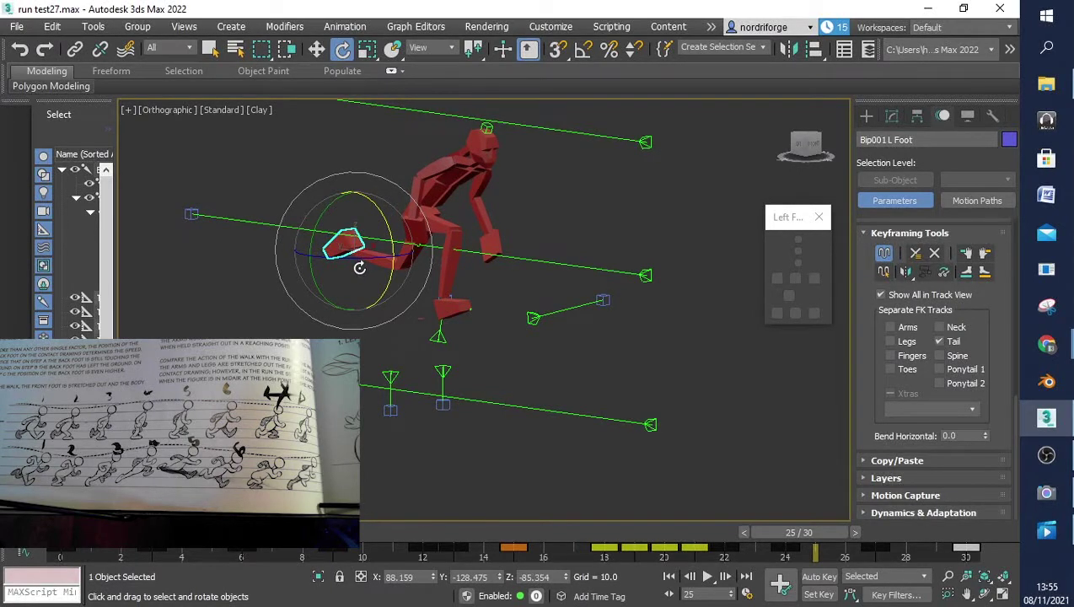
left_click(707, 577)
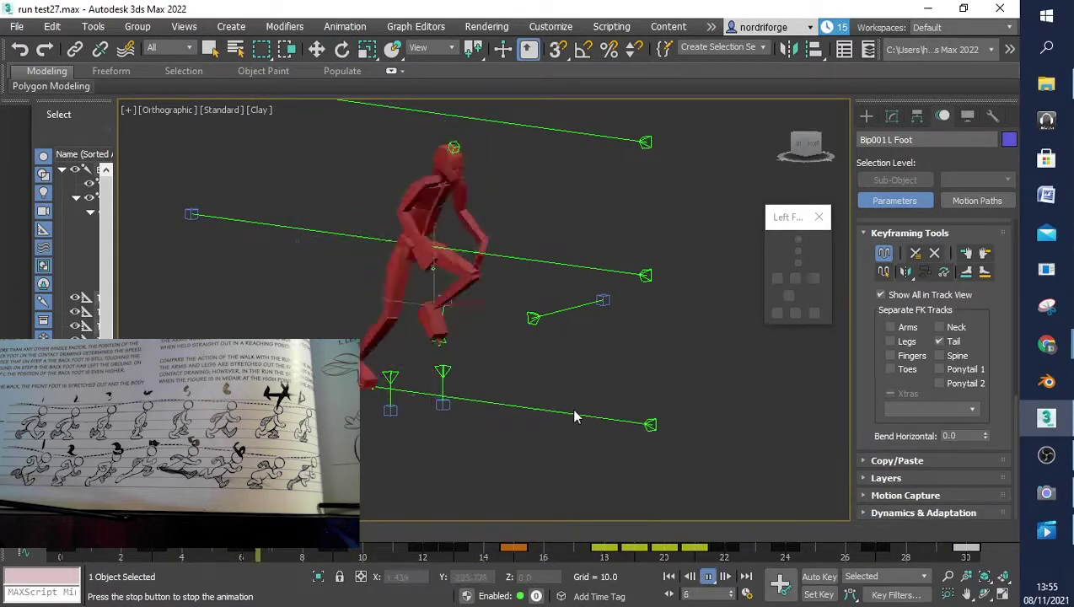